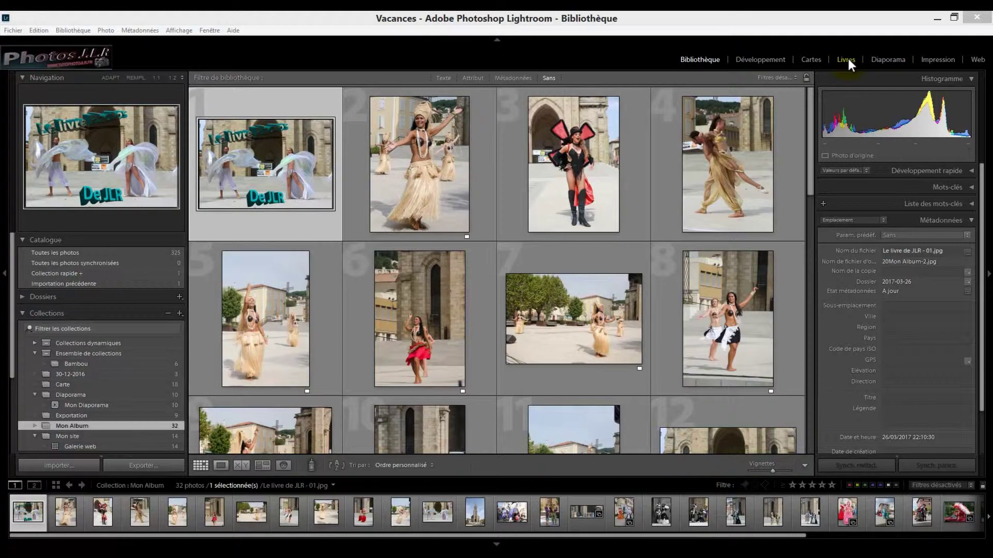
Switch to the Book module and set up a Blurb book in the Paysage standard 10 x 8 po size
click(848, 59)
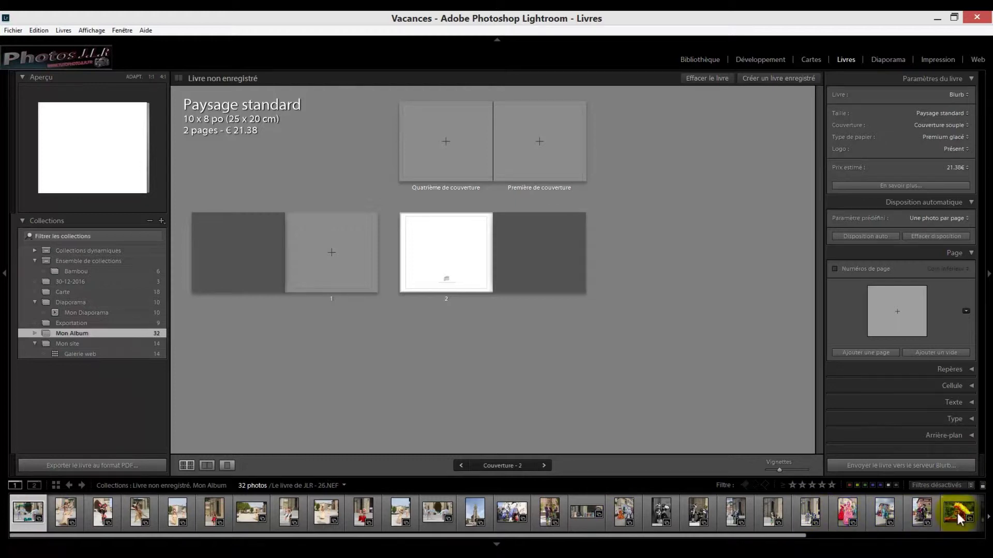
click(967, 94)
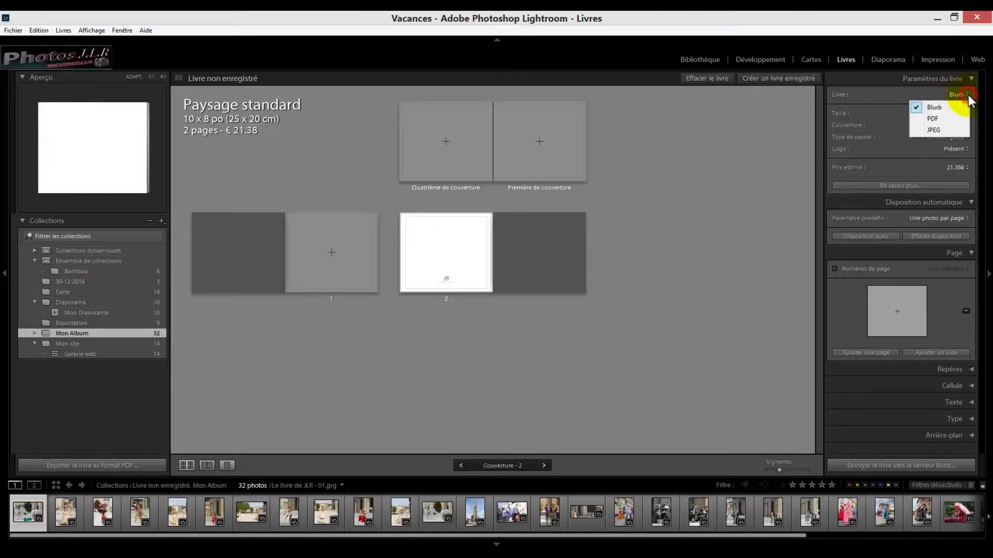
click(934, 108)
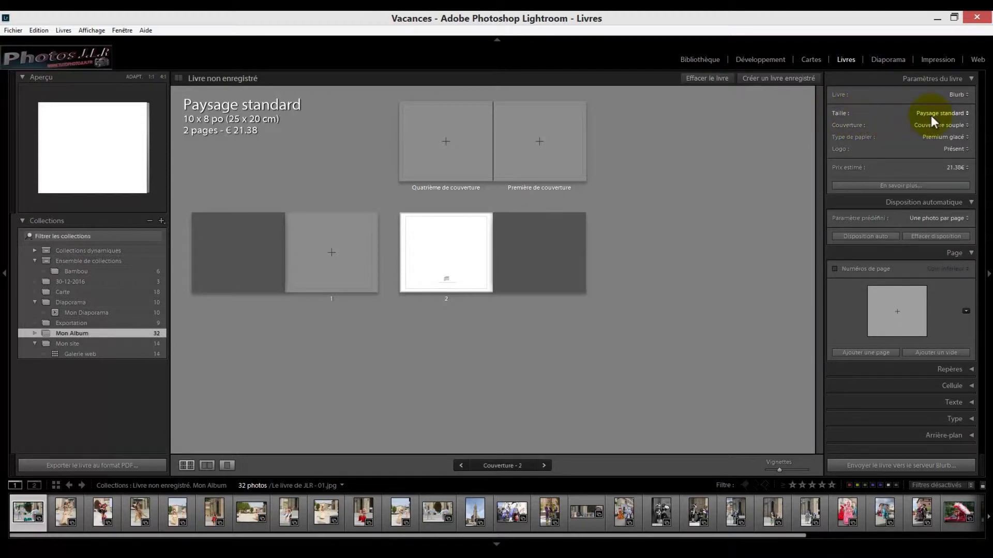
click(967, 113)
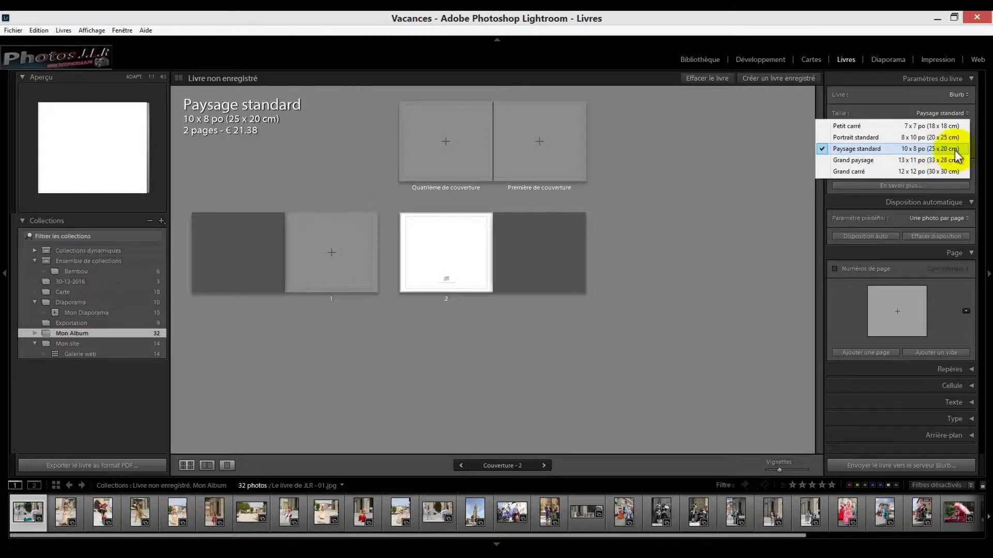
click(879, 149)
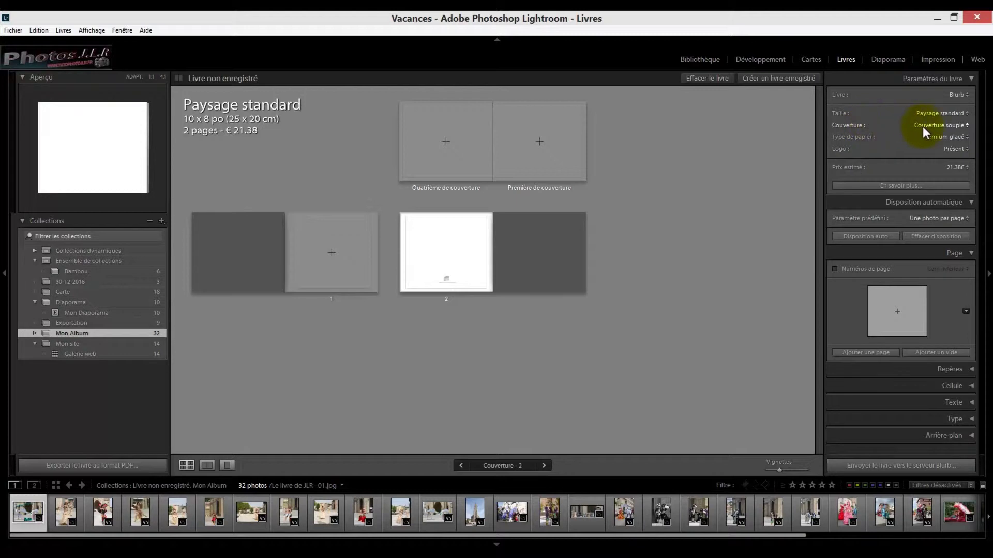
Choose Couverture souple as the cover and Premium glacé as the paper type, with the estimated price in euros
click(968, 126)
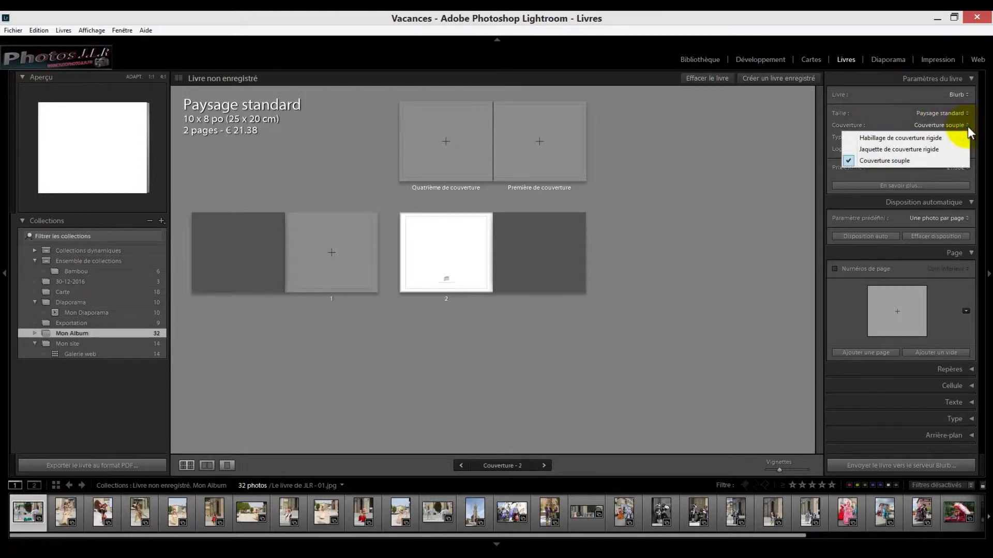
click(903, 162)
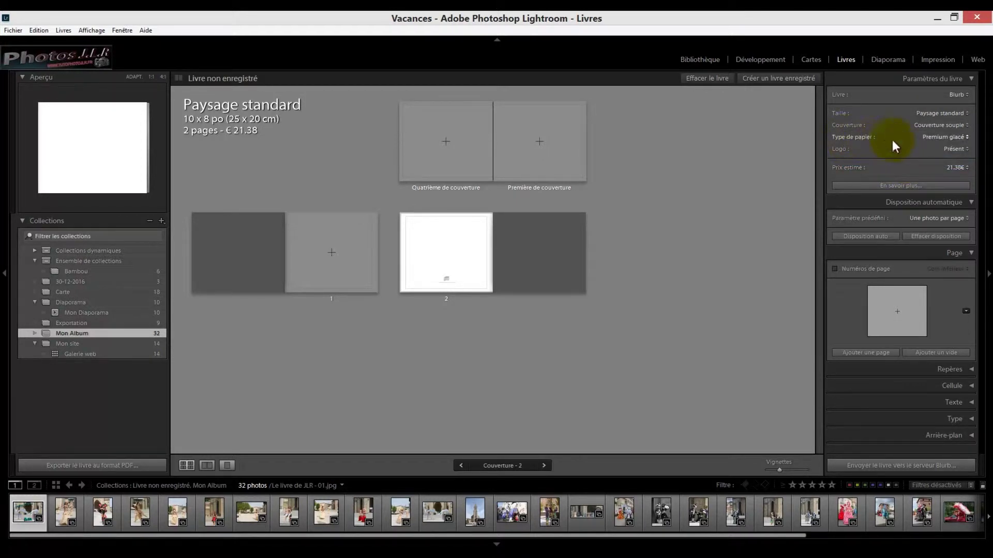
click(967, 137)
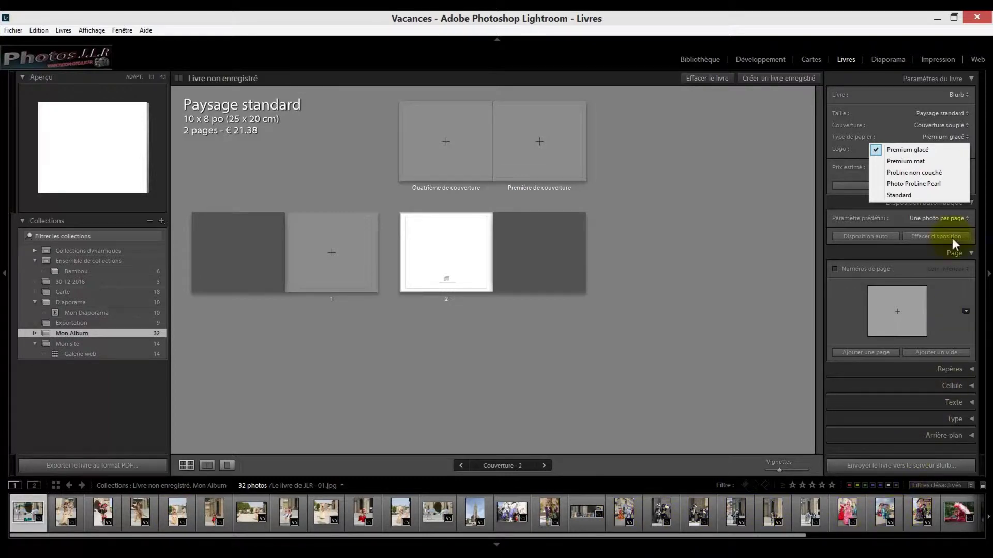
click(898, 149)
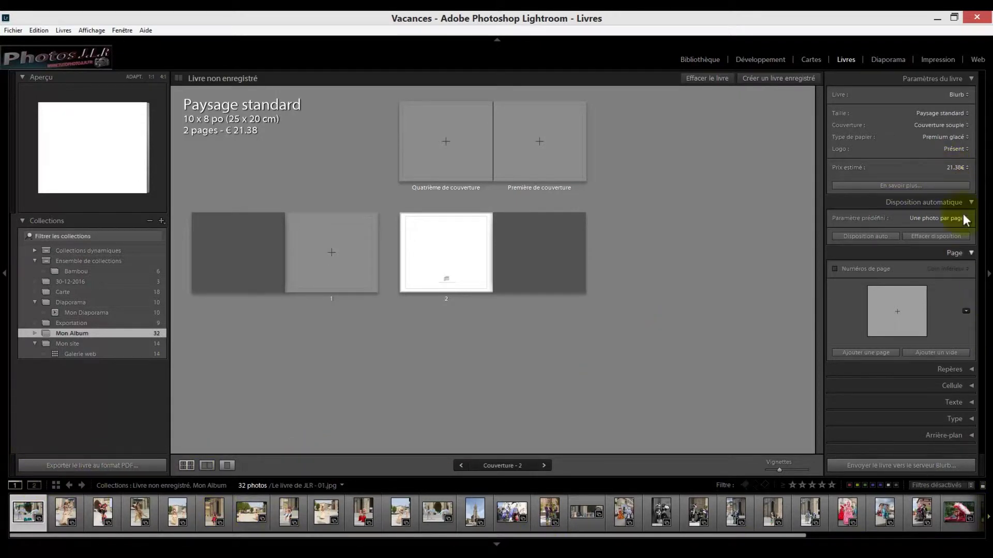
click(966, 168)
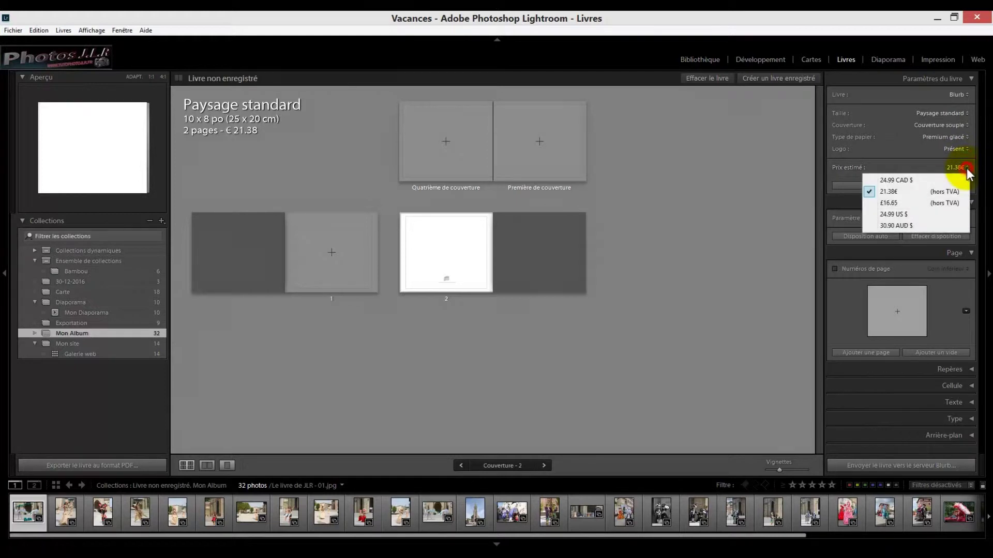
click(889, 190)
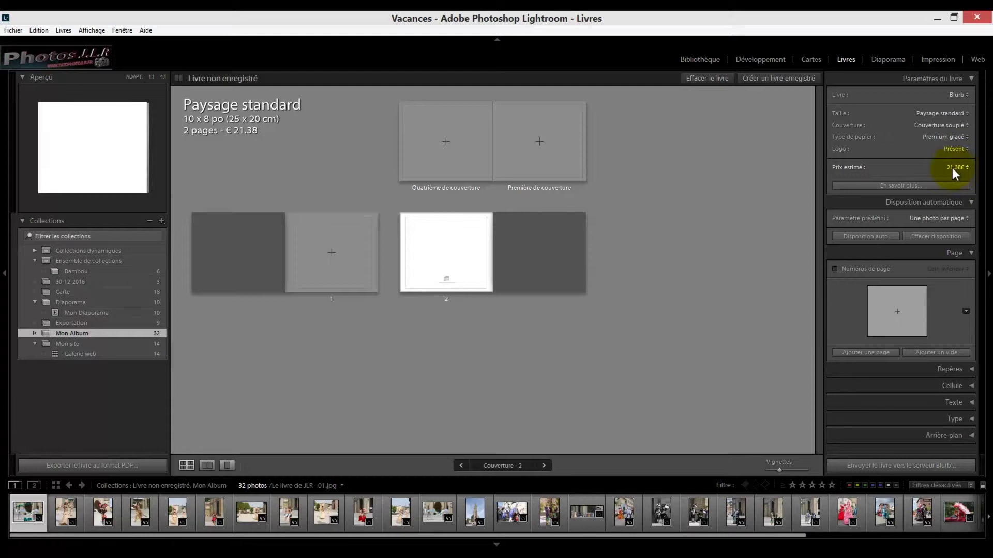
Switch the book's logo option to Aucun and back to Présent
click(965, 149)
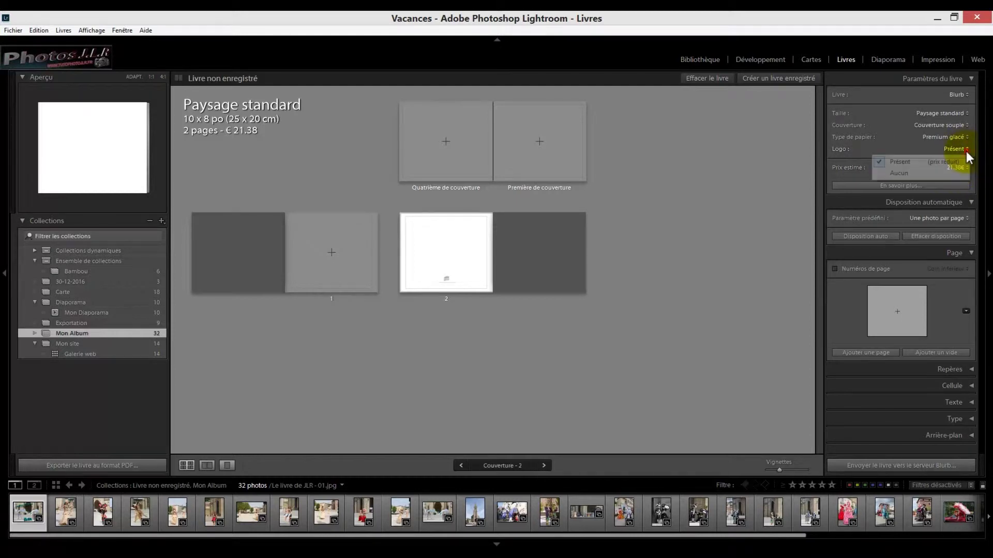
click(903, 174)
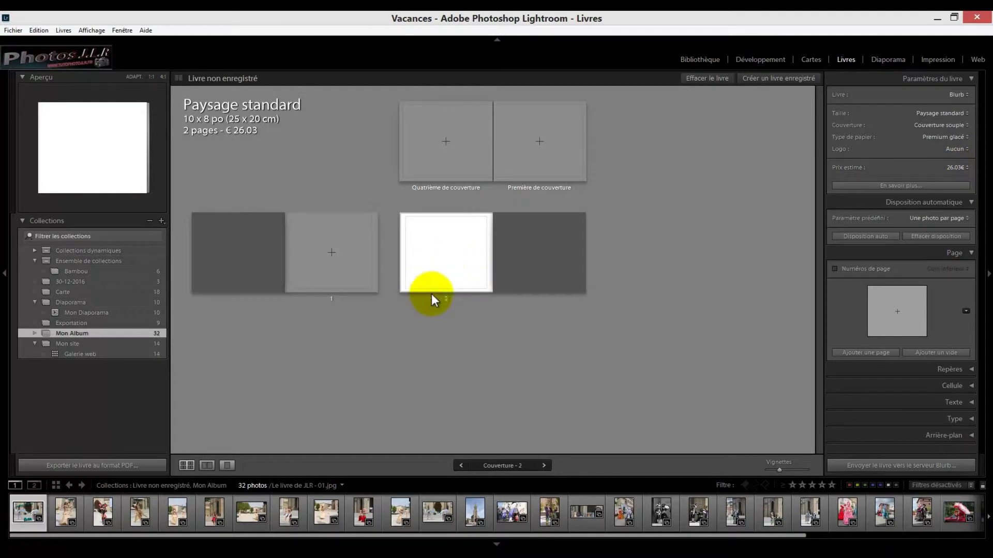
click(963, 149)
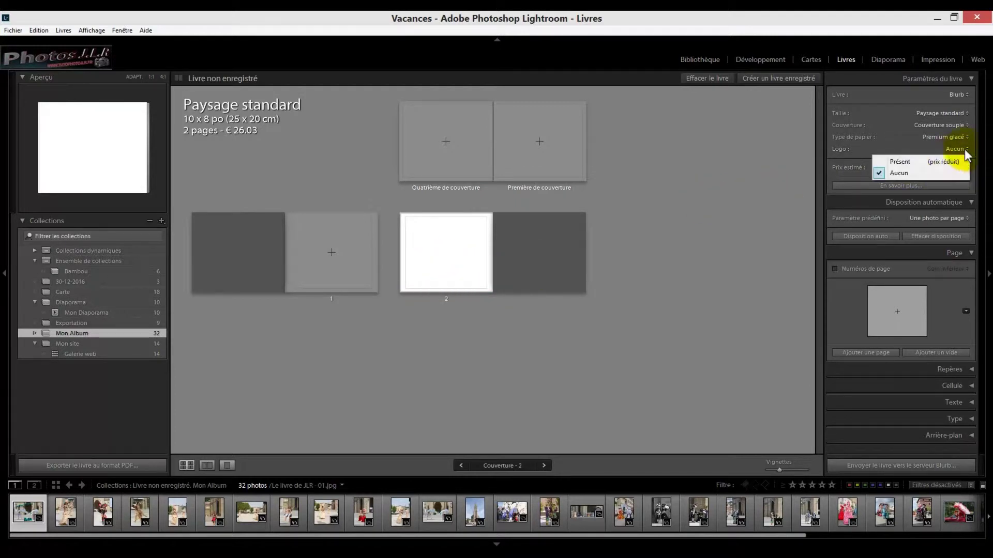
click(902, 161)
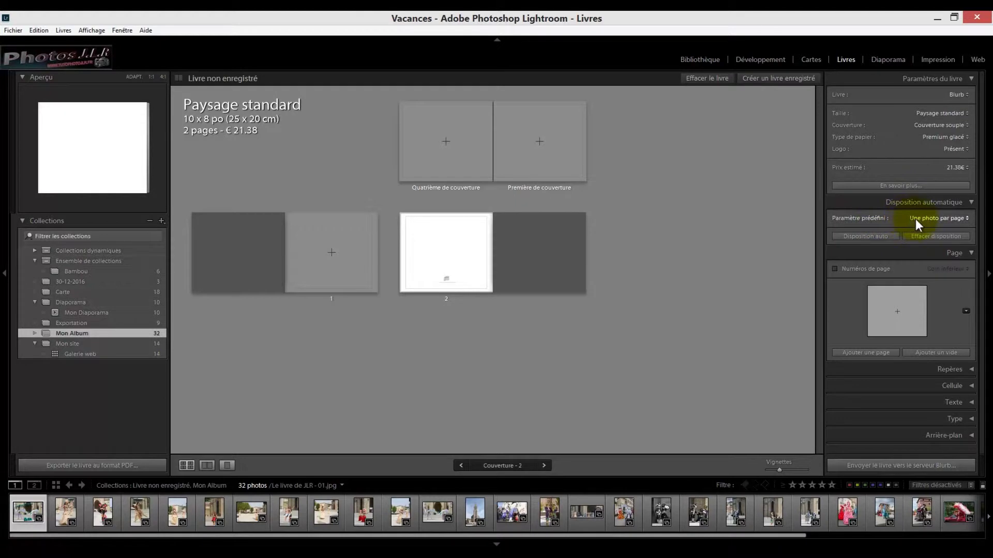
Fill the book automatically with the collection's photos using the Une photo par page preset
click(966, 218)
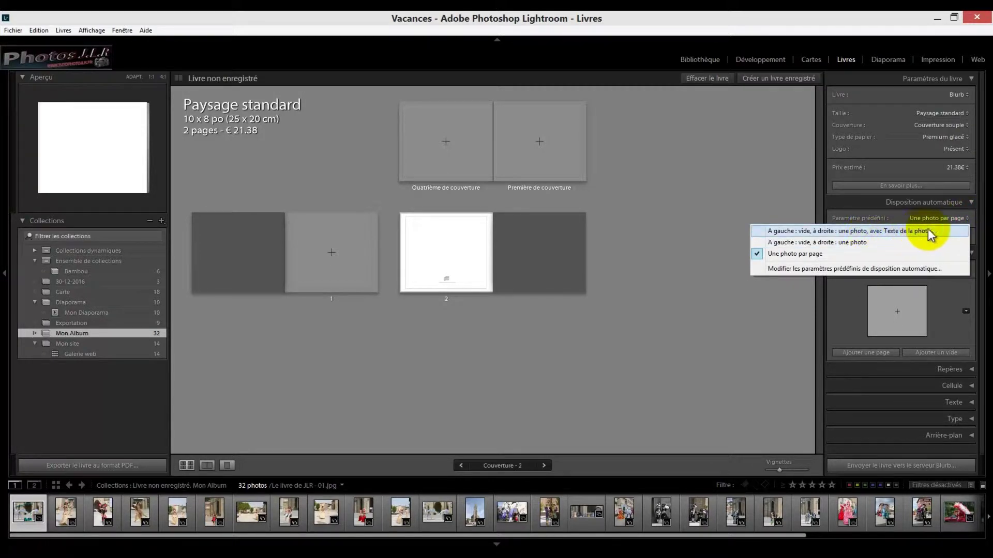
click(773, 254)
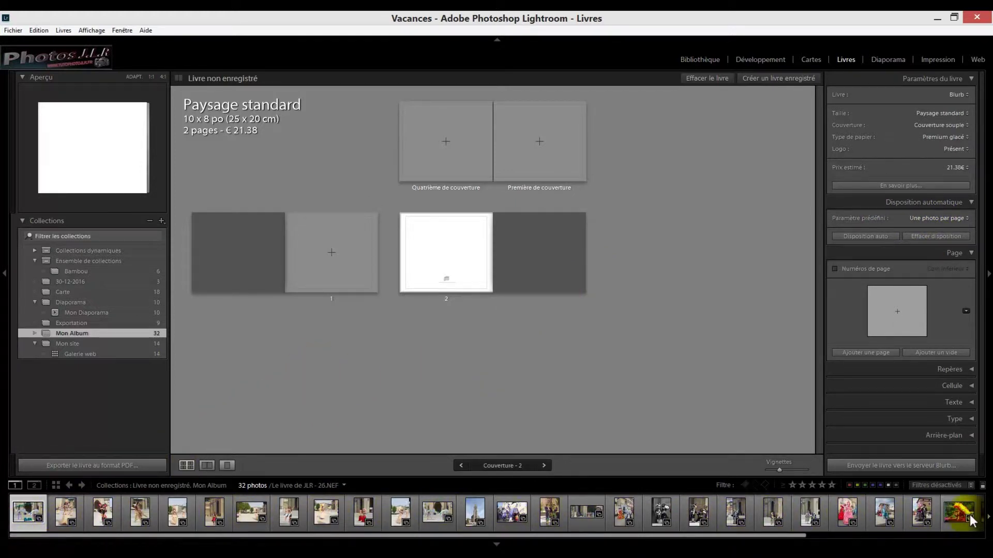
mouse_move(970, 518)
click(865, 236)
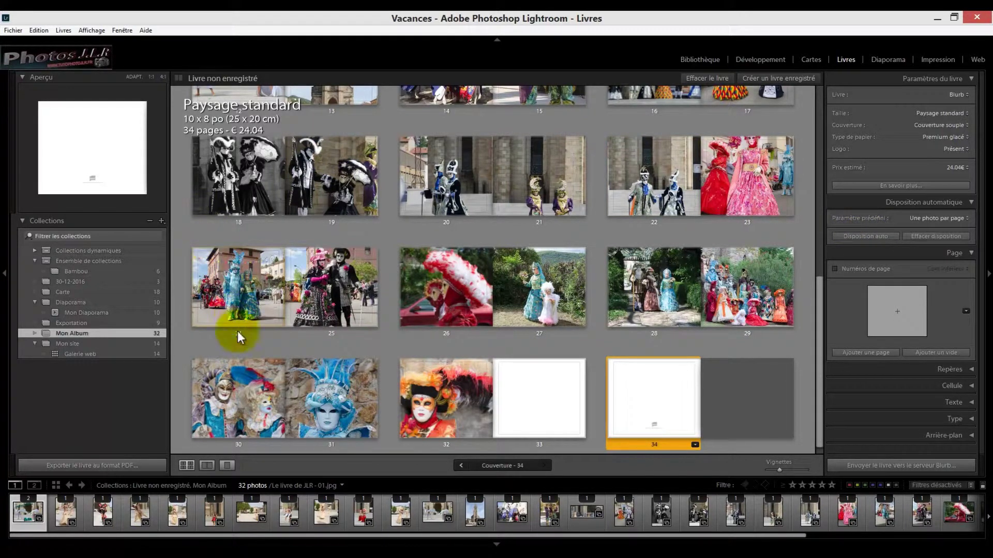
Reposition the photos on pages 2 and 15 inside their frames so the subjects' heads show
drag(820, 298, 809, 102)
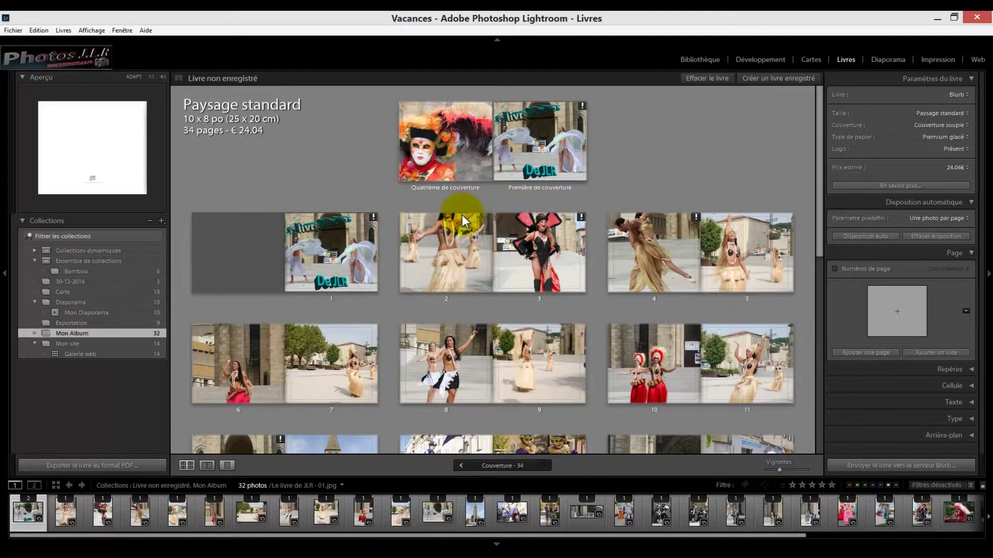
click(446, 237)
mouse_move(446, 256)
mouse_down()
mouse_move(447, 265)
mouse_move(440, 222)
mouse_move(429, 233)
mouse_move(453, 268)
mouse_up()
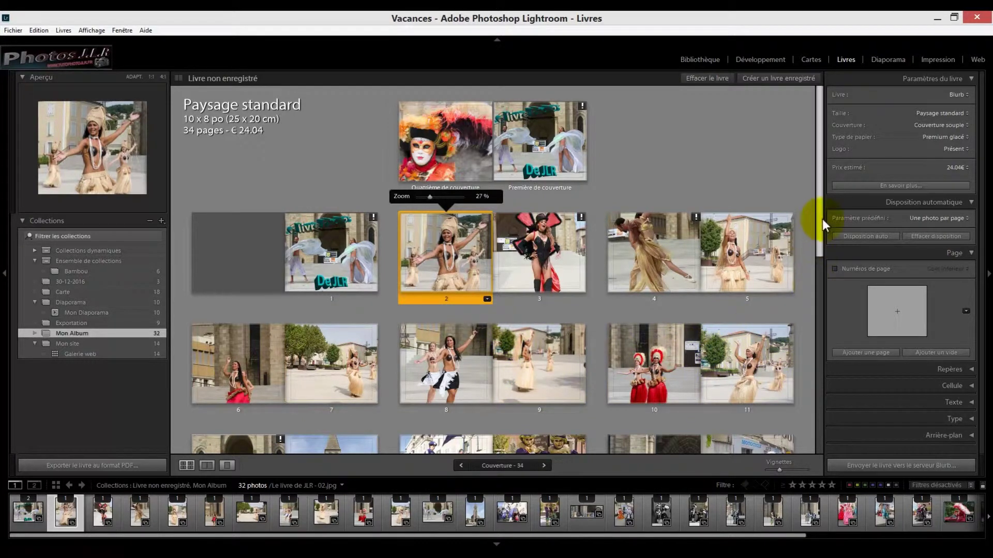
drag(822, 218, 829, 270)
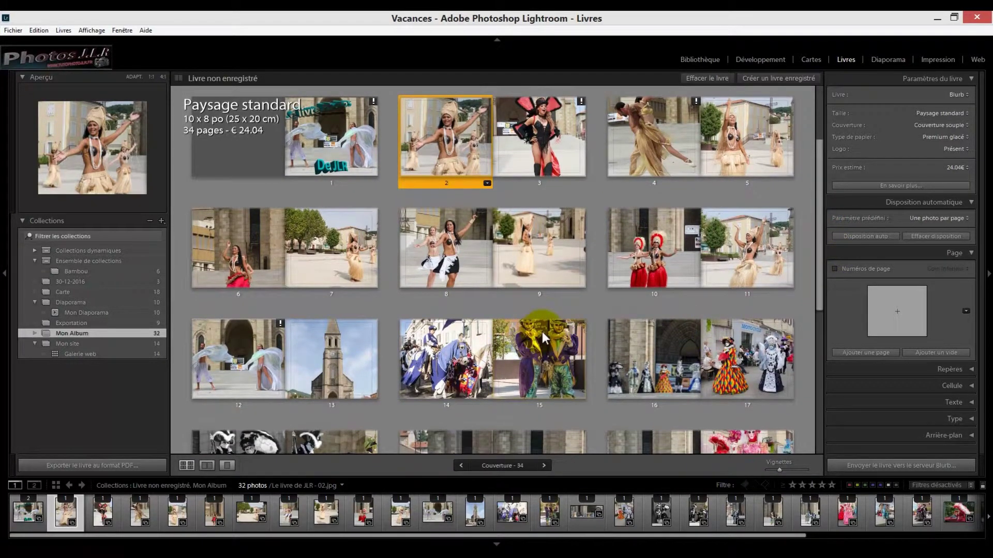
drag(547, 331, 548, 364)
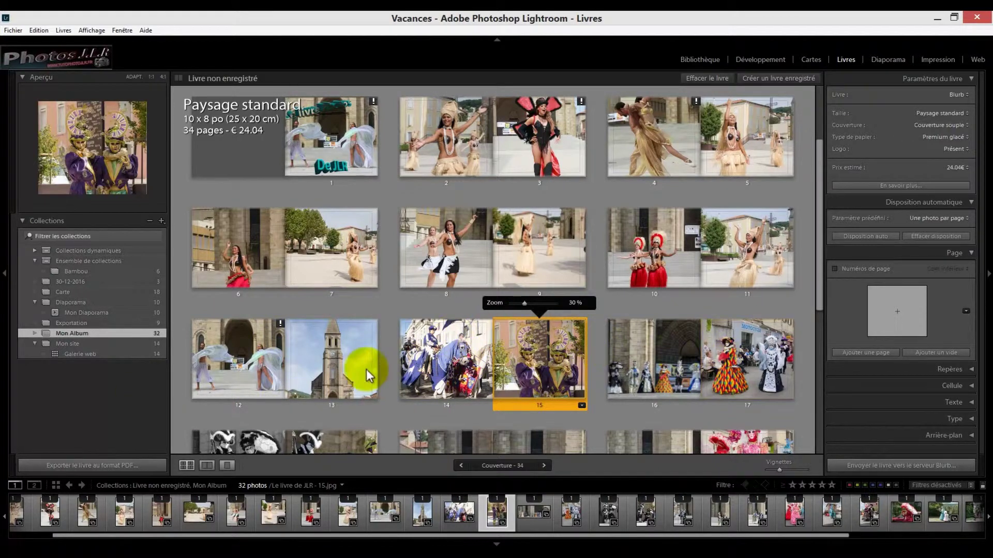
Set the zoom of the church photo on page 13 to 0 % and adjust its position
drag(329, 333, 293, 302)
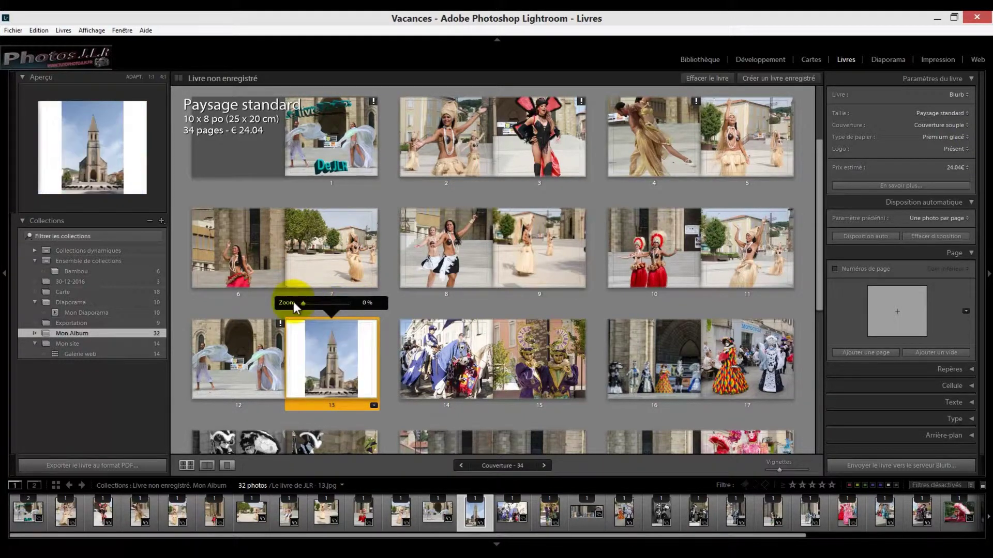
drag(357, 357, 339, 388)
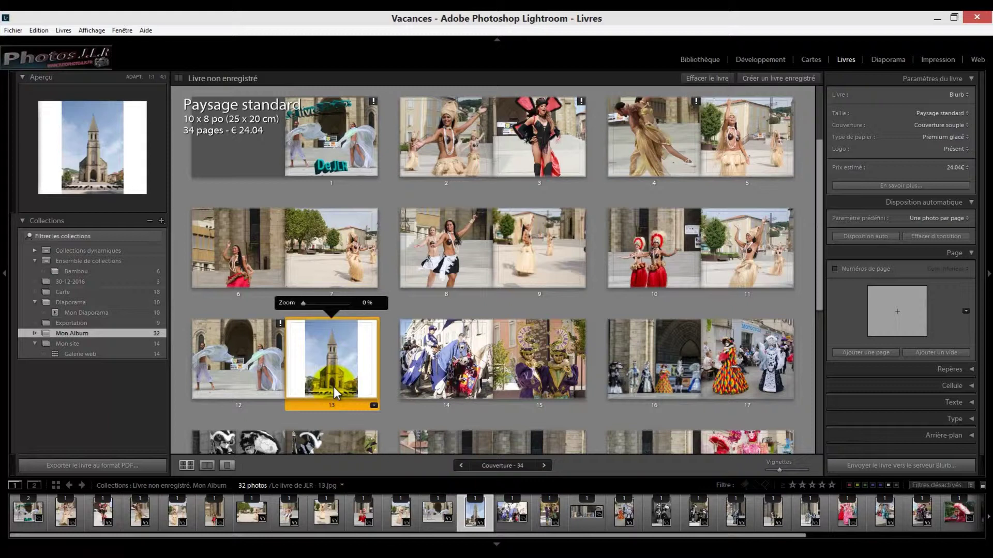
drag(332, 386, 335, 386)
Reposition the photo on page 23 inside its frame so the pink-costumed figure's head shows
drag(816, 270, 809, 370)
click(755, 232)
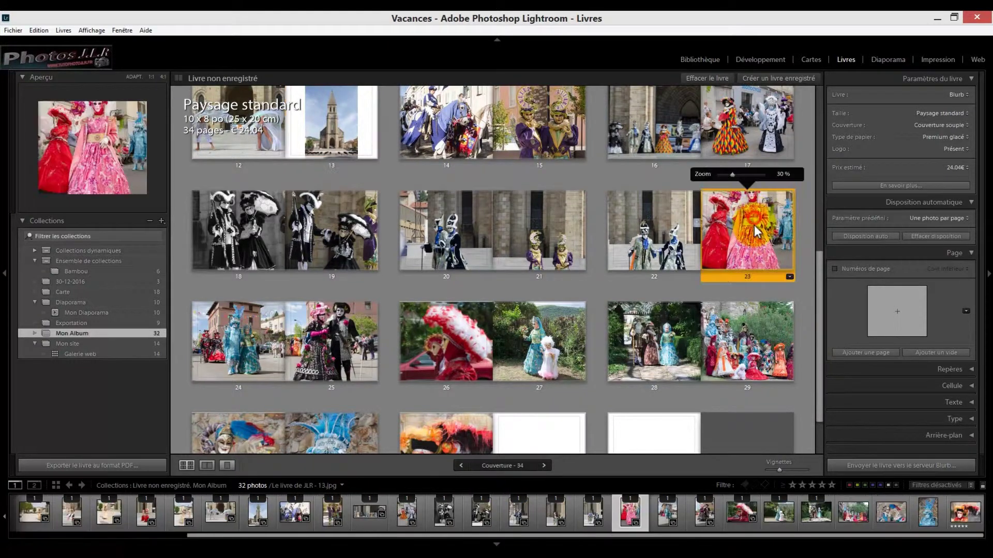
drag(753, 237, 362, 331)
Clear the automatic layout and place the collection's first photo, Le livre de JLR - 01.jpg, on the front cover
drag(822, 300, 817, 124)
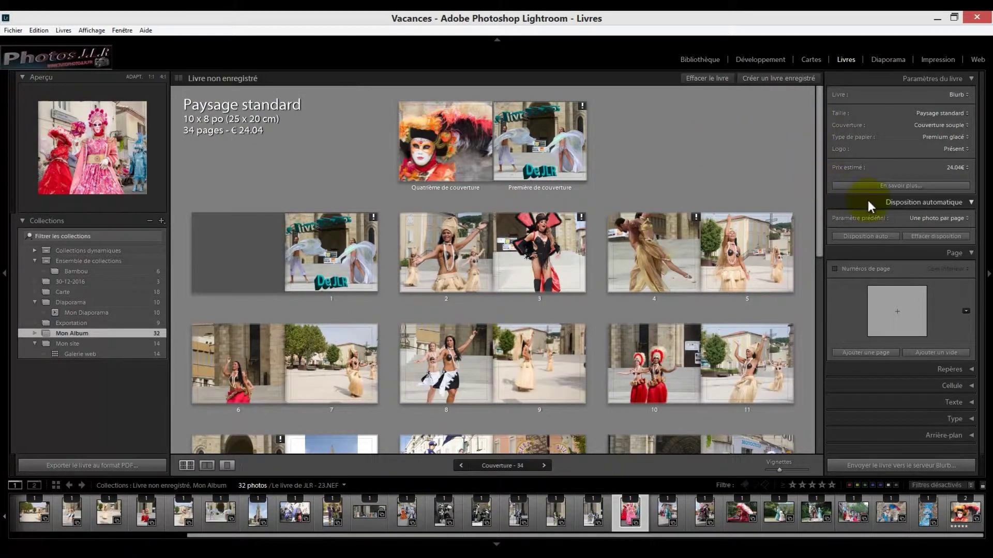
click(933, 237)
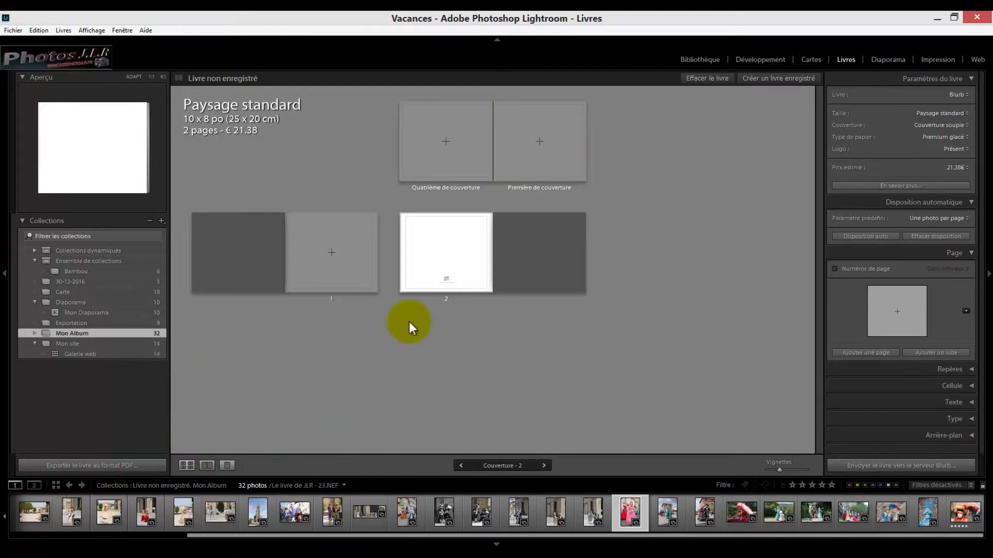
drag(483, 534, 242, 538)
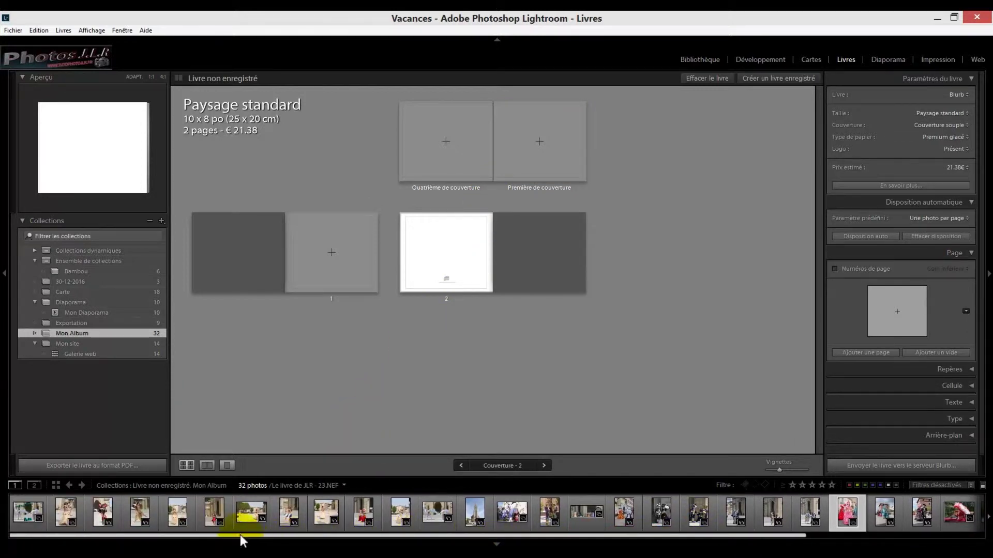
click(28, 513)
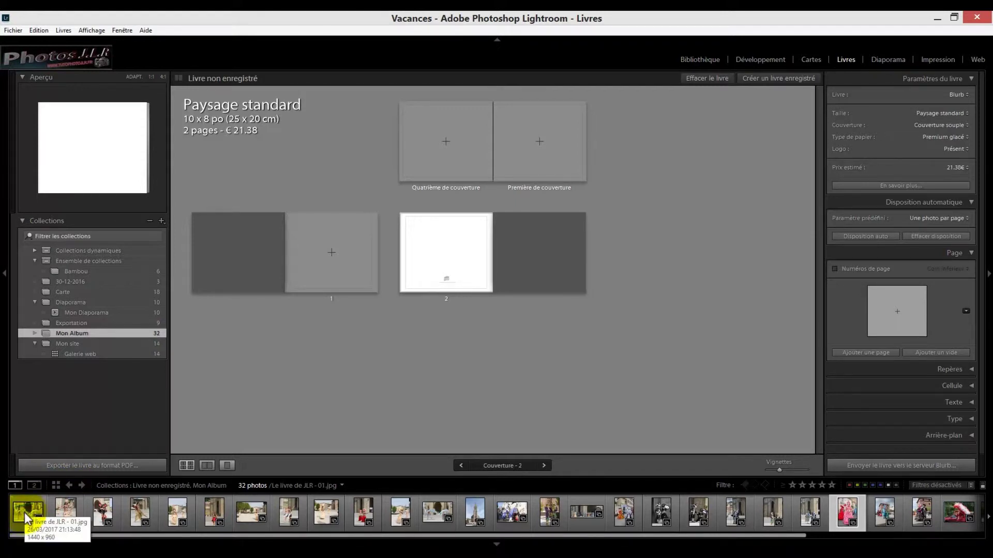
drag(24, 513, 537, 140)
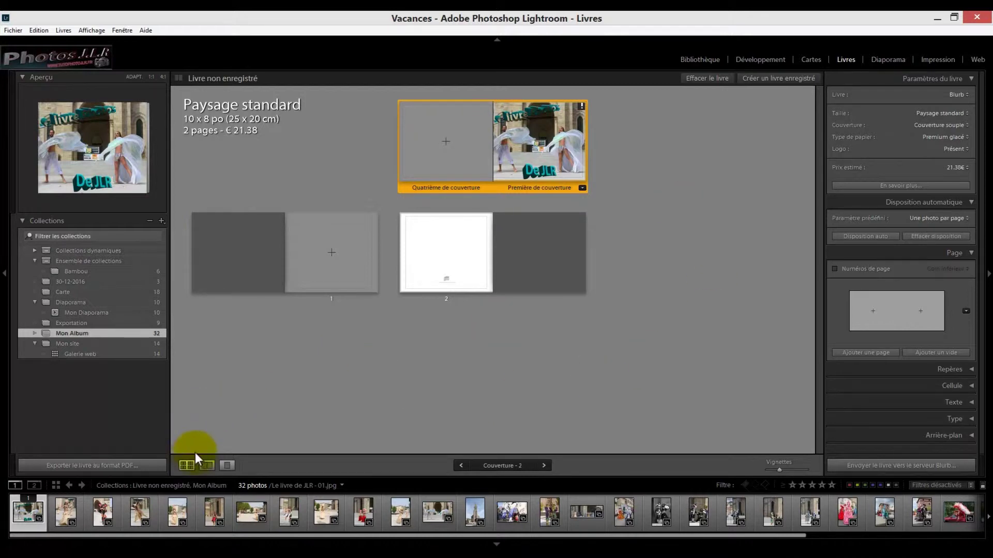
View the cover as a two-page spread and as a single page, returning to the spread view
click(205, 466)
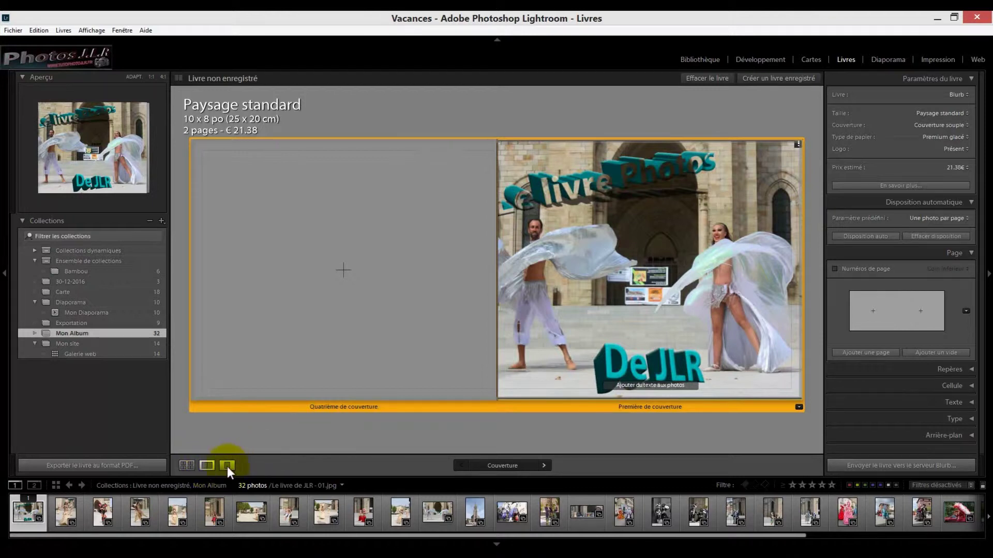
click(227, 466)
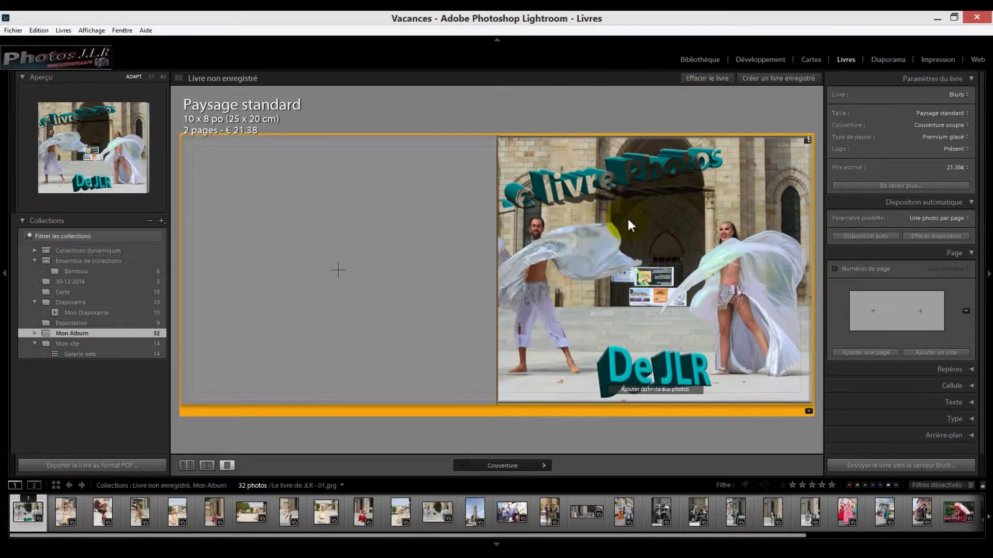
click(206, 466)
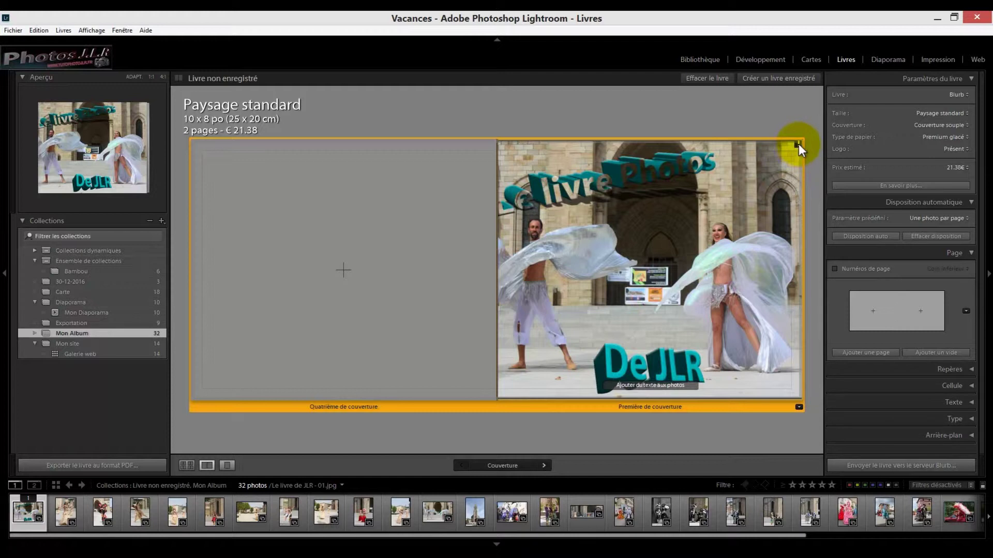
Set the front cover photo's zoom to 0 % so the whole image fits in the frame
mouse_move(799, 143)
click(657, 211)
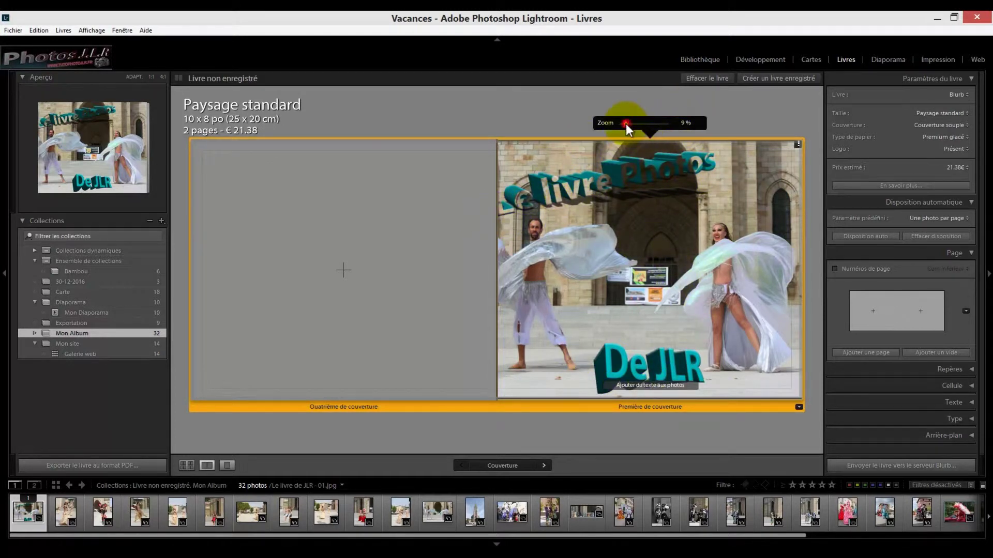
drag(625, 123, 620, 128)
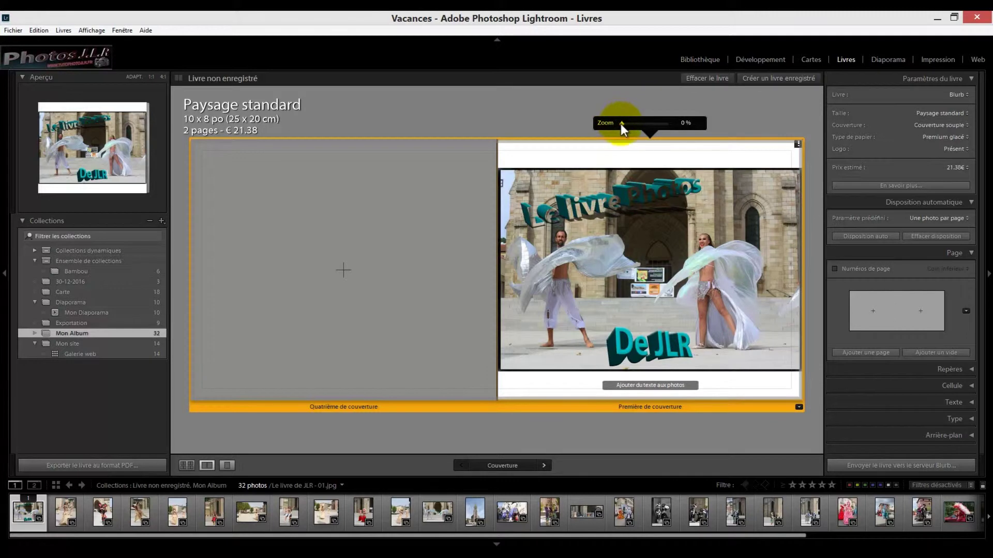
Set the front cover photo's zoom to 9 % so it fills the page, and adjust its position inside the frame
drag(620, 123, 624, 123)
drag(646, 277, 647, 275)
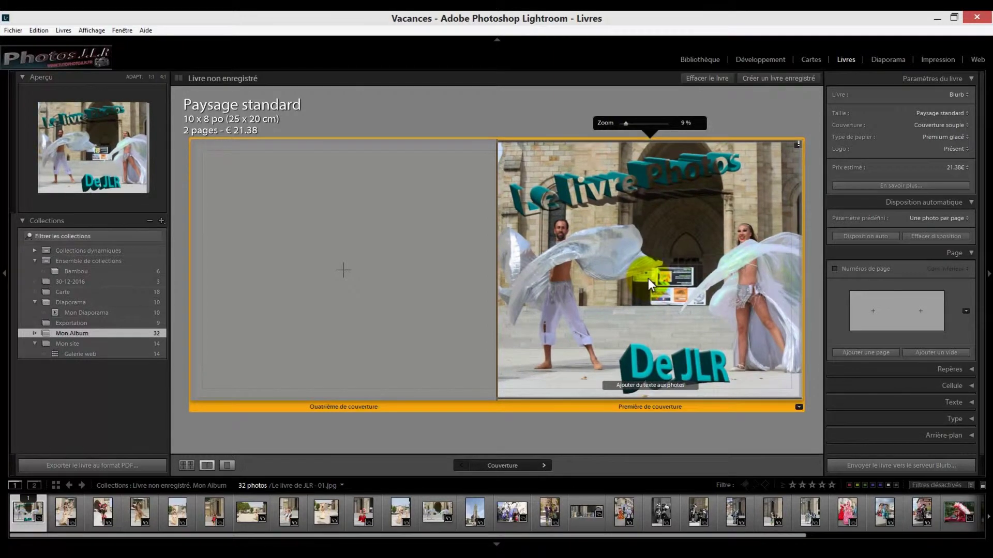
drag(646, 278, 645, 278)
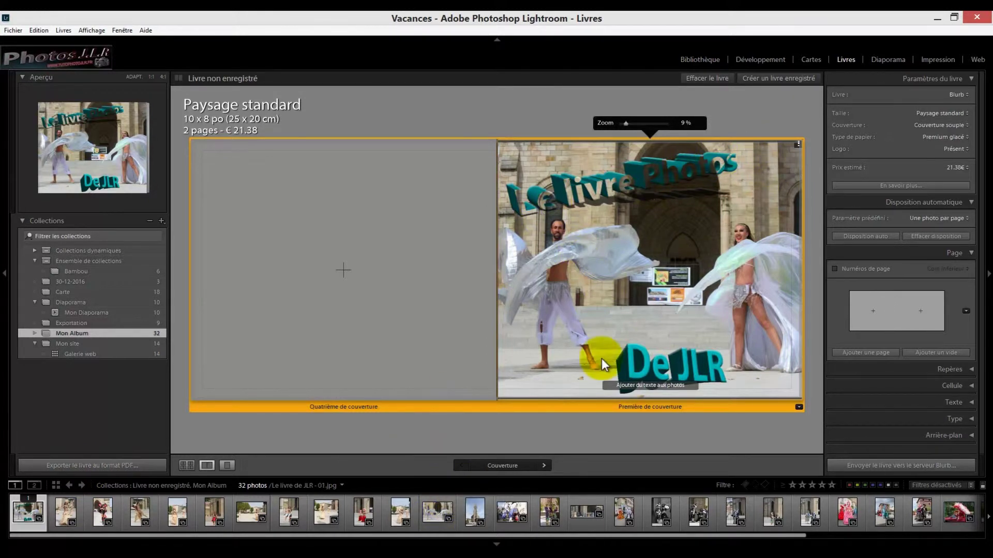
Place Le livre de JLR - 12.jpg on the back cover, set its zoom to 10 % and shift it slightly right and up
drag(432, 512, 324, 266)
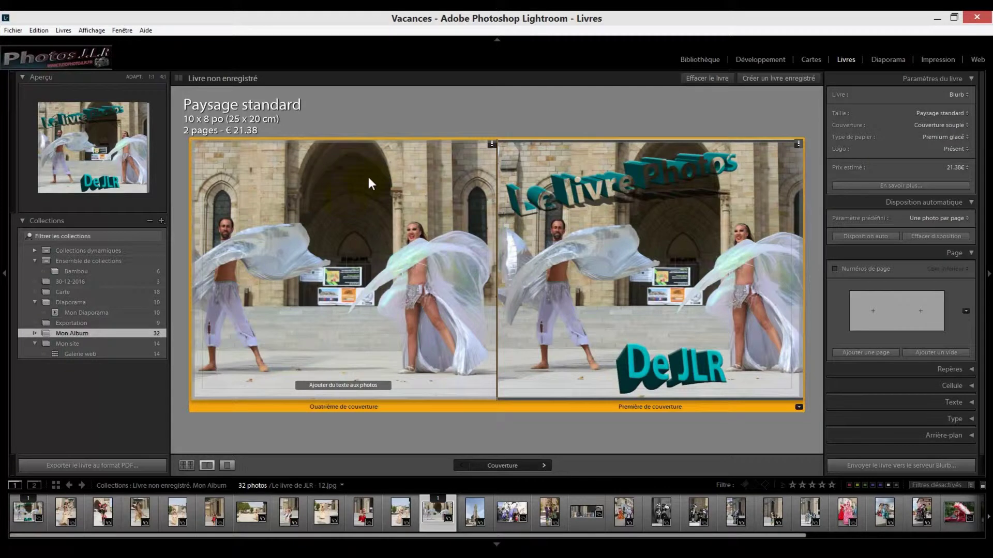
click(351, 184)
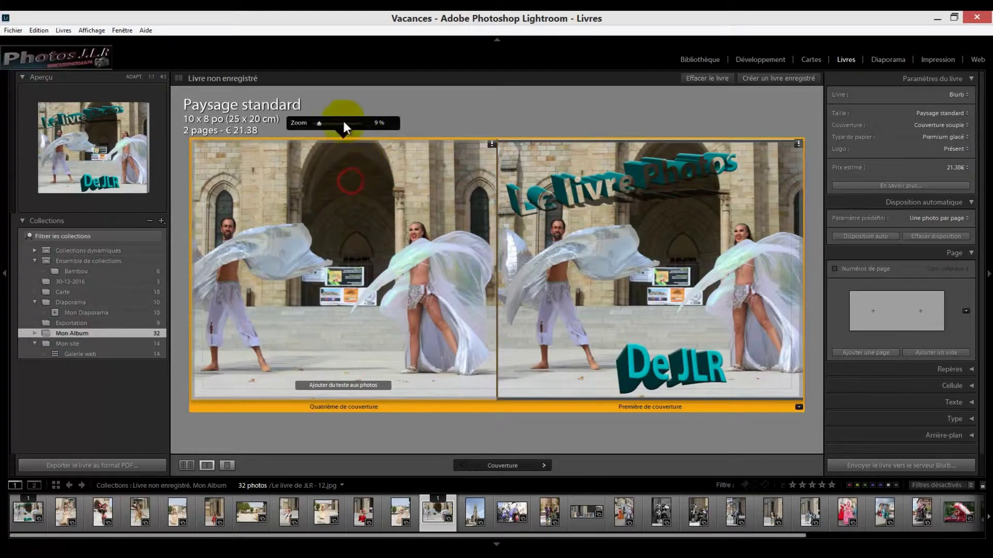
drag(318, 122, 319, 122)
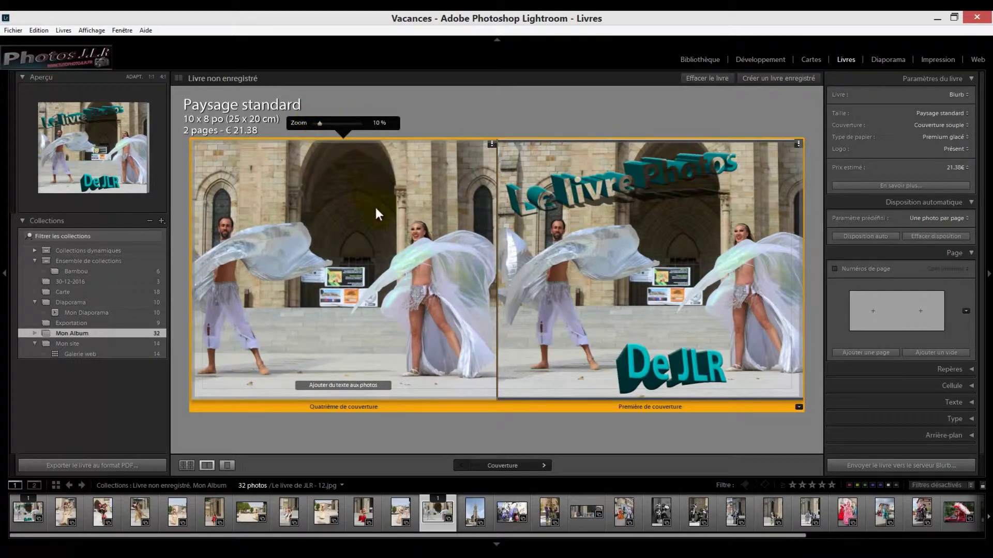
mouse_move(365, 233)
mouse_down()
mouse_move(381, 229)
mouse_move(371, 230)
mouse_up()
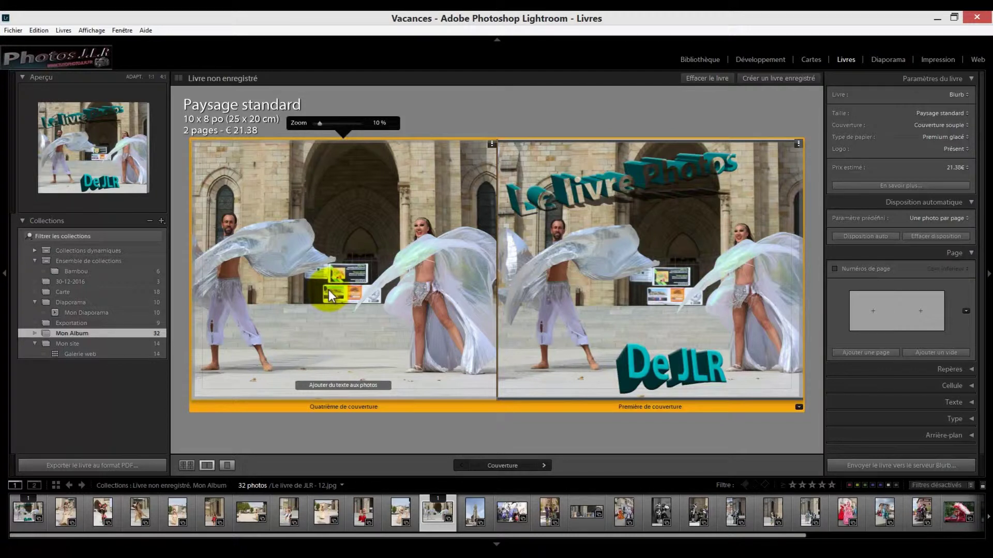
Check the cover in the multi-page and spread views, and select page 1 in single-page view
click(188, 466)
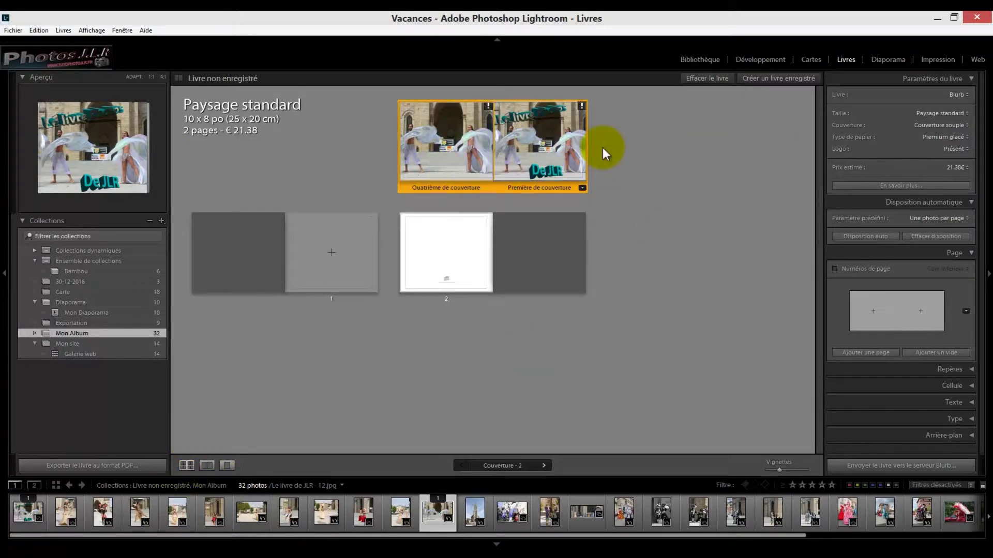
click(207, 466)
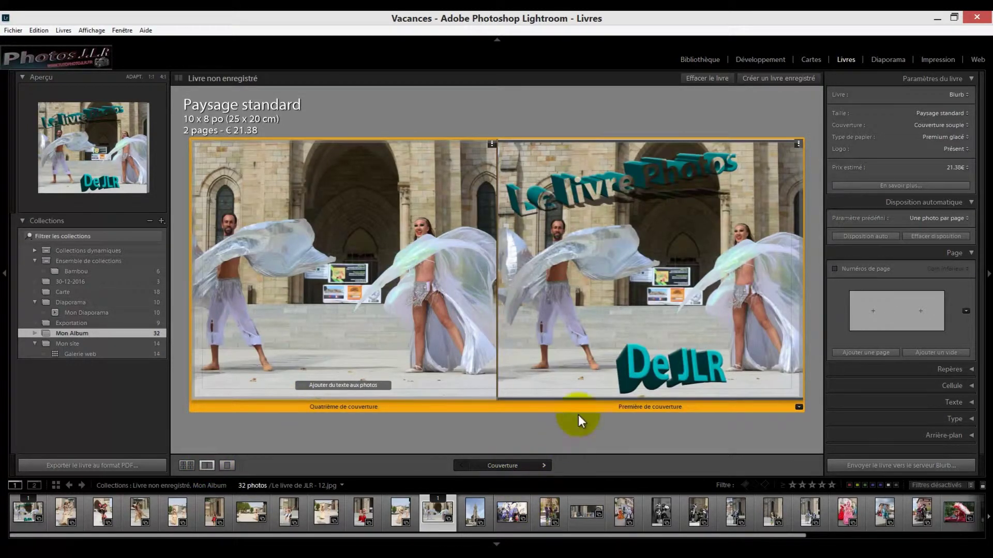
click(543, 466)
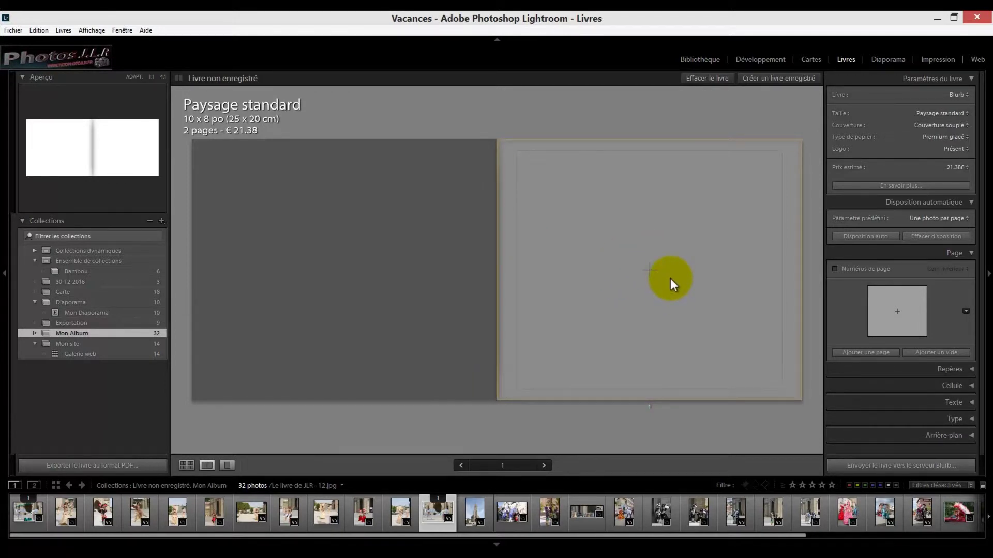
click(670, 278)
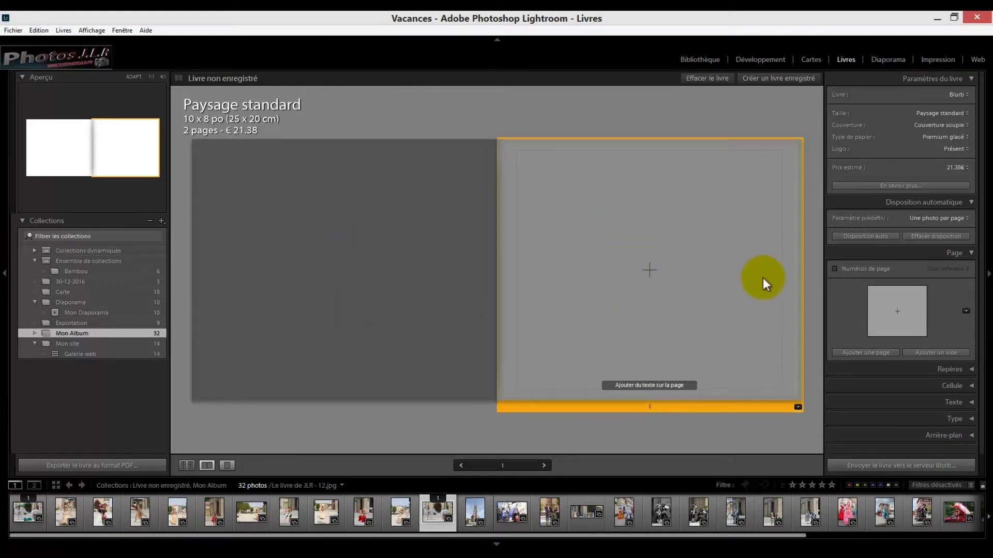
click(227, 465)
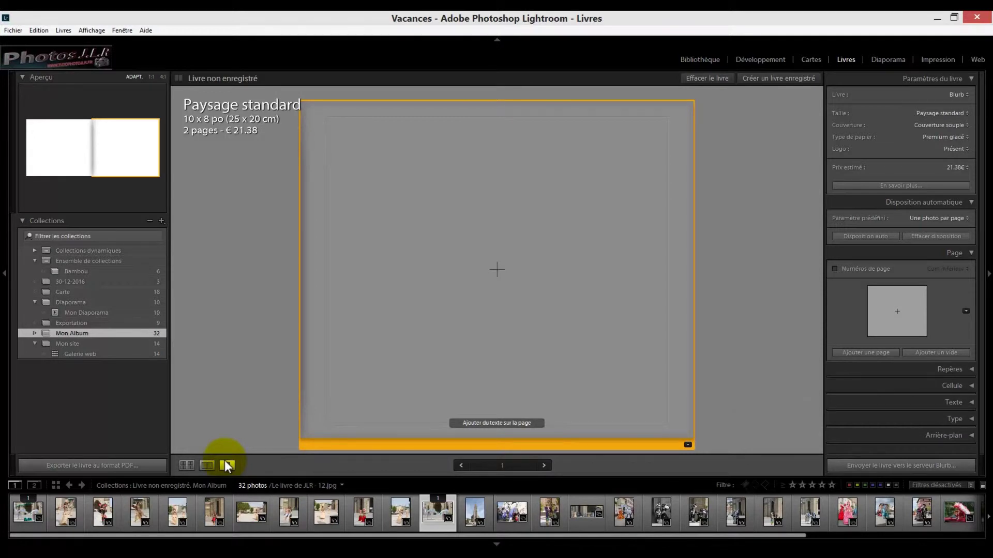
Examine the available one-photo layouts for page 1 through to the end of the list and back
click(688, 443)
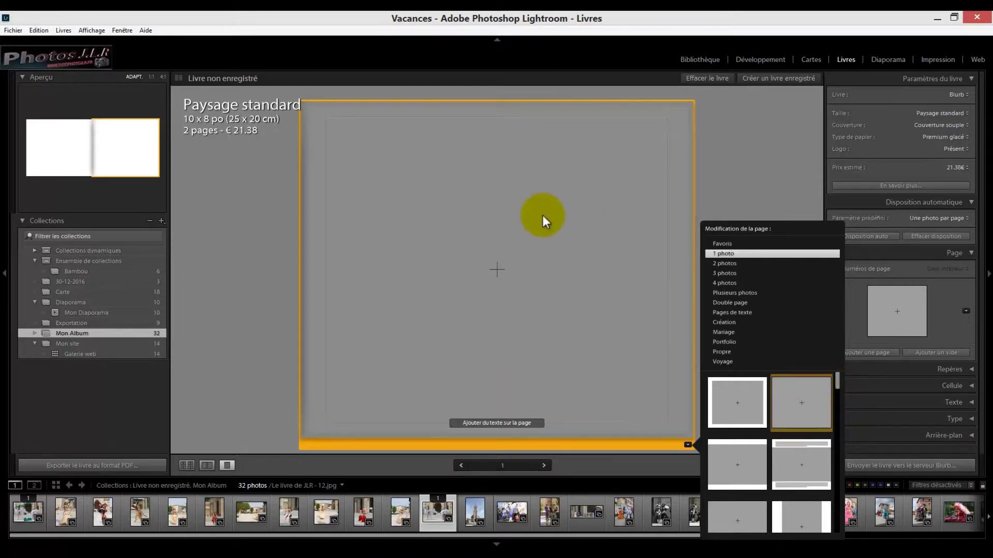
drag(835, 381, 836, 385)
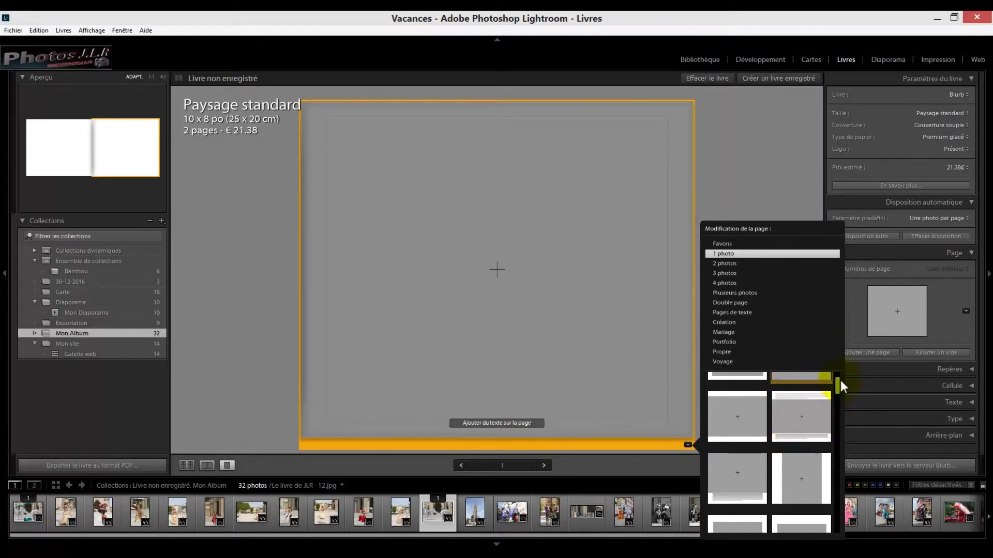
drag(839, 383, 839, 384)
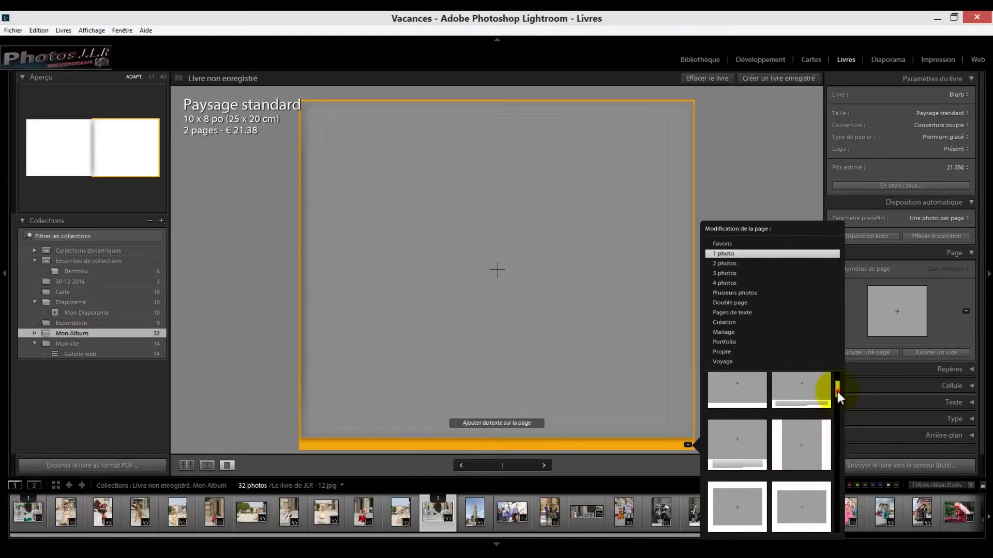
drag(837, 391, 839, 403)
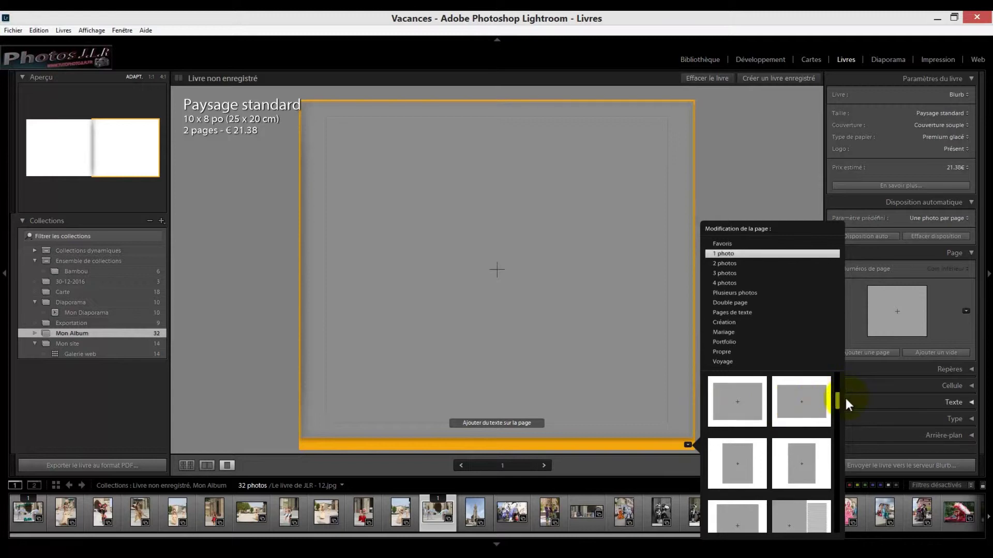
drag(839, 404, 840, 413)
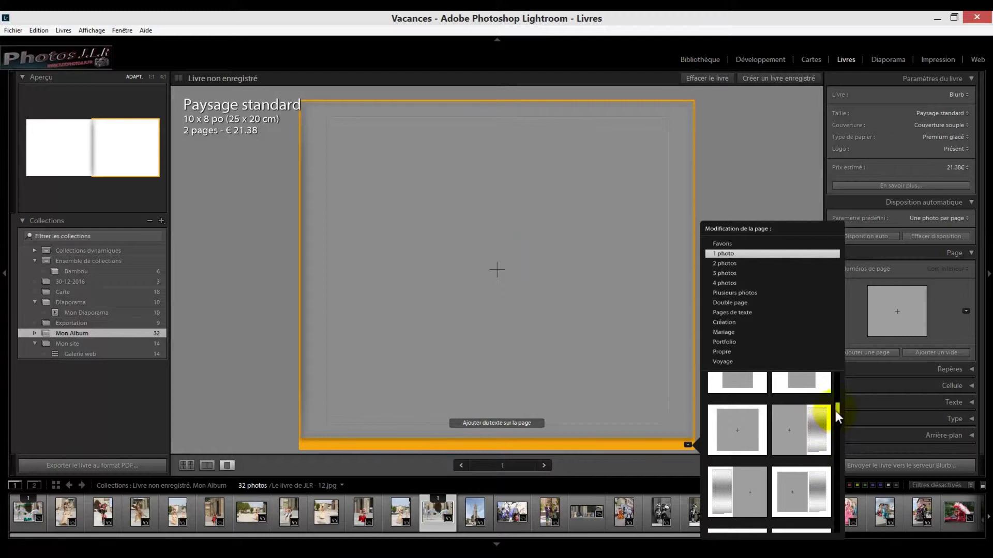
drag(839, 412, 840, 420)
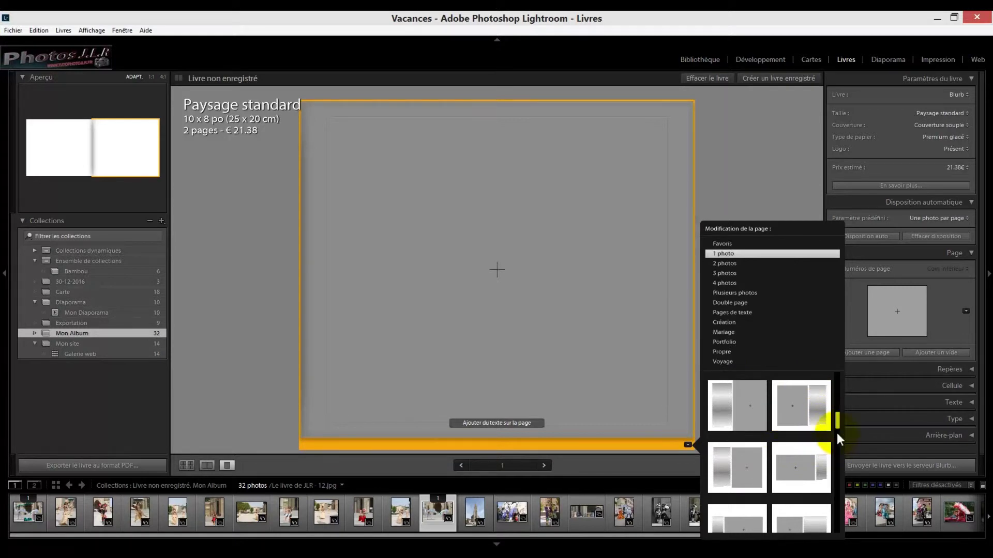
drag(836, 418, 838, 522)
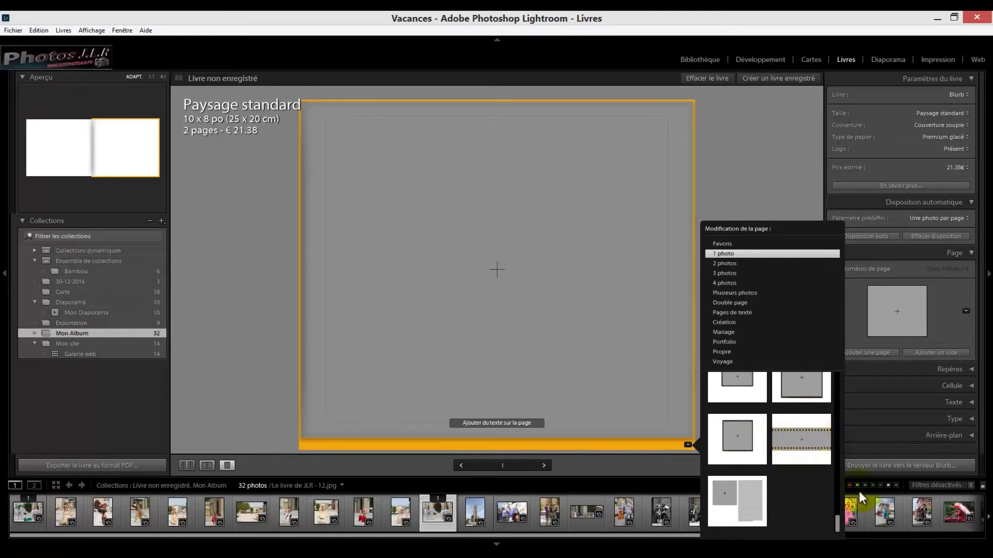
scroll(802, 416, up, 10)
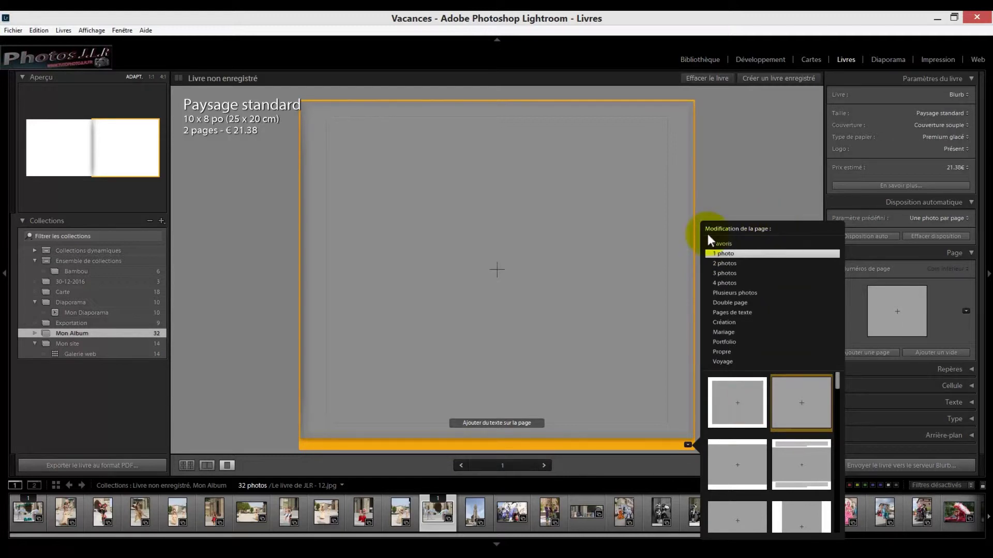
Apply the 2 photos layout with two tall side-by-side frames and white margins to page 1
click(720, 263)
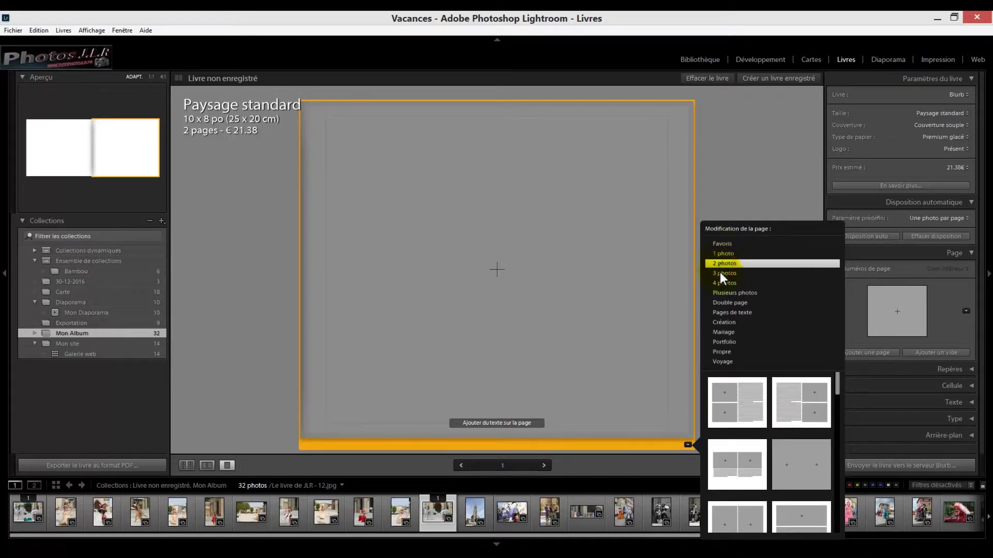
drag(838, 380, 840, 473)
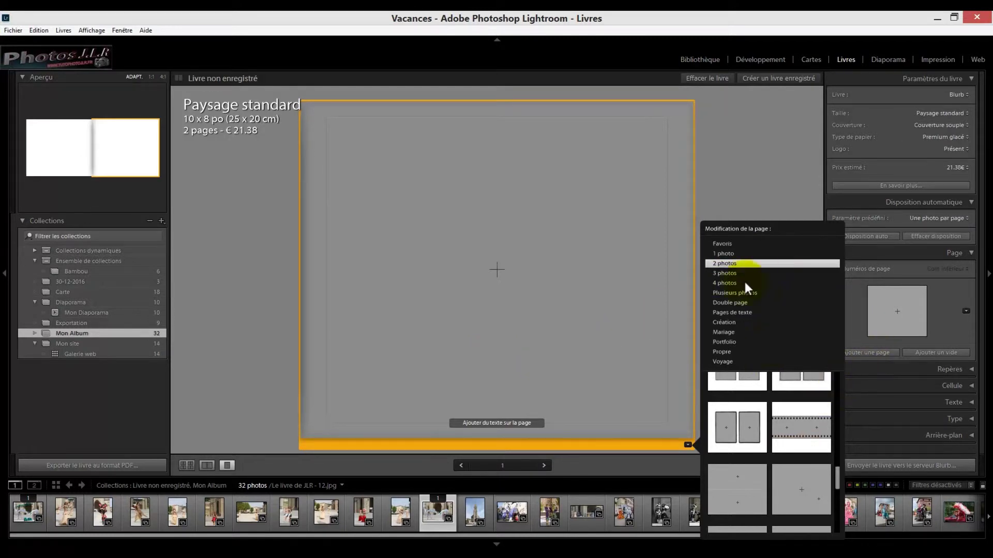
drag(836, 481, 832, 393)
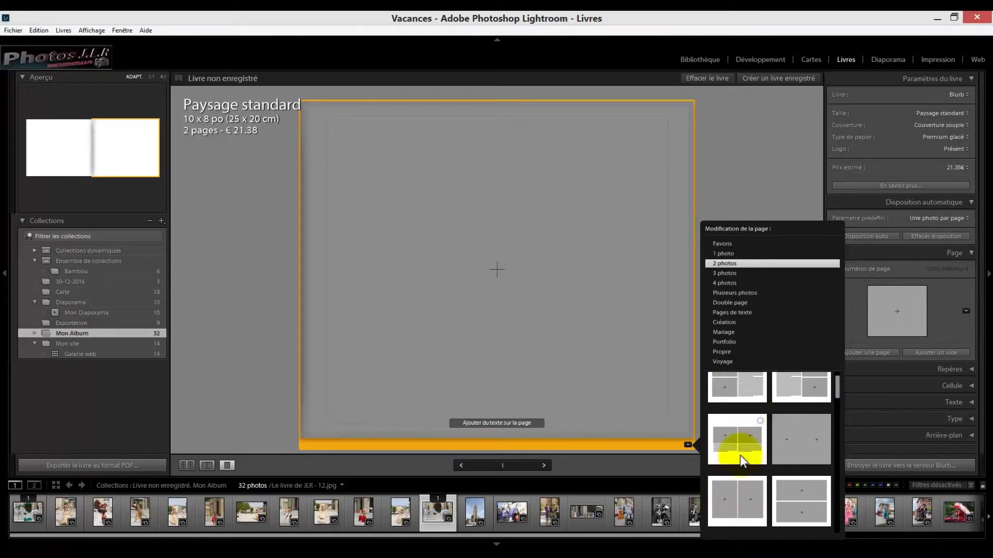
click(727, 489)
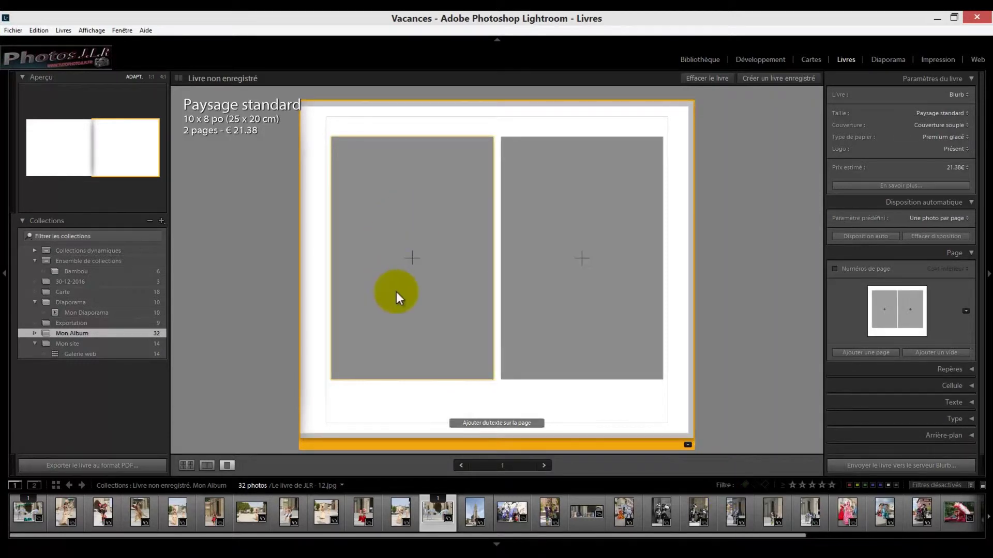
Fill page 1's left frame with Le livre de JLR - 02.jpg and its right frame with Le livre de JLR - 03.jpg
drag(65, 513, 416, 250)
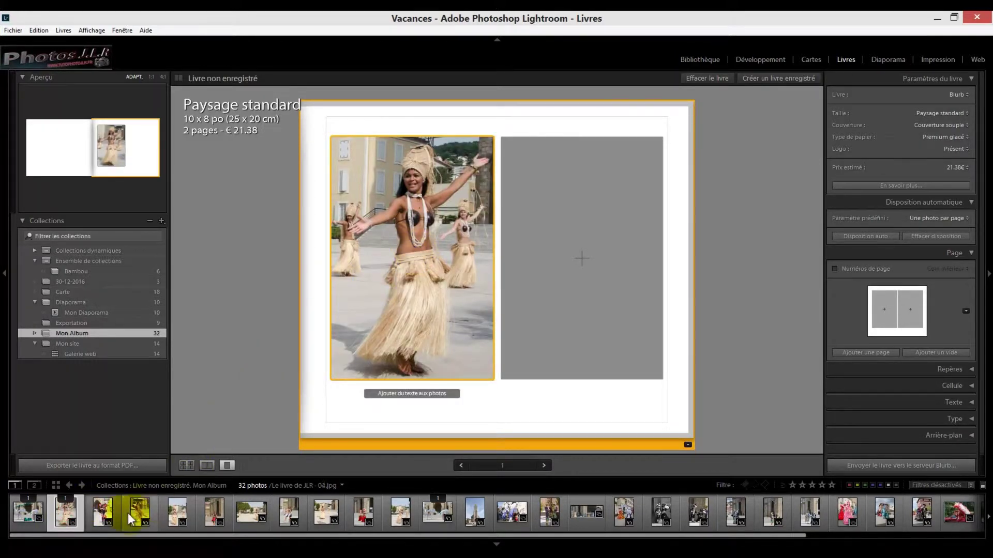
drag(102, 512, 590, 254)
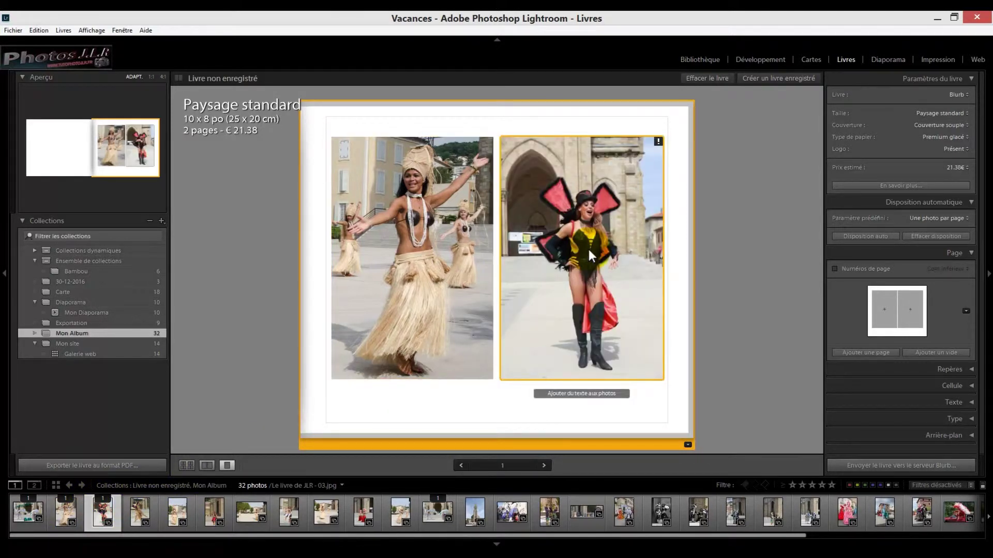
click(370, 219)
Change page 1 to the 2 photos layout whose two side-by-side frames fill the whole page without margins
click(687, 445)
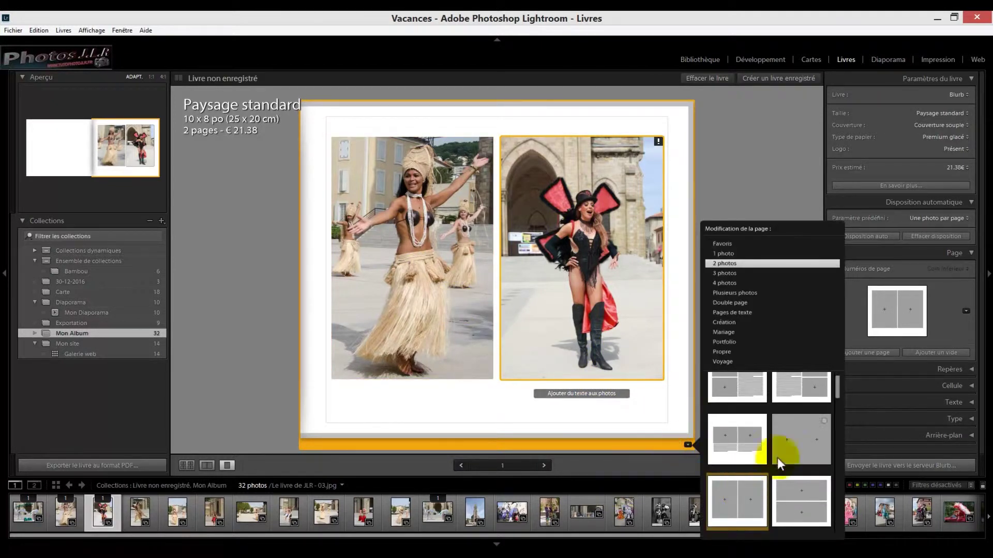
drag(838, 390, 845, 524)
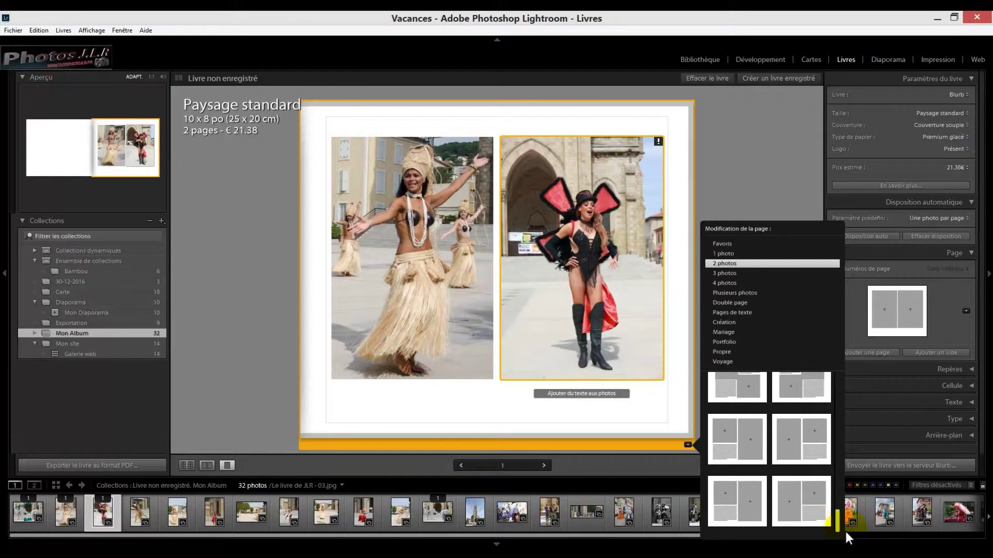
drag(845, 529, 840, 380)
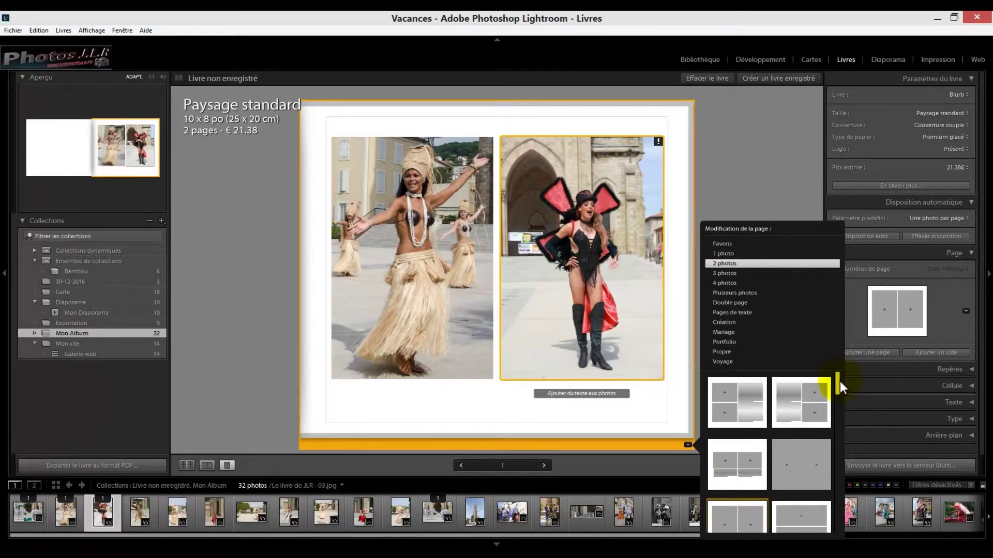
click(763, 524)
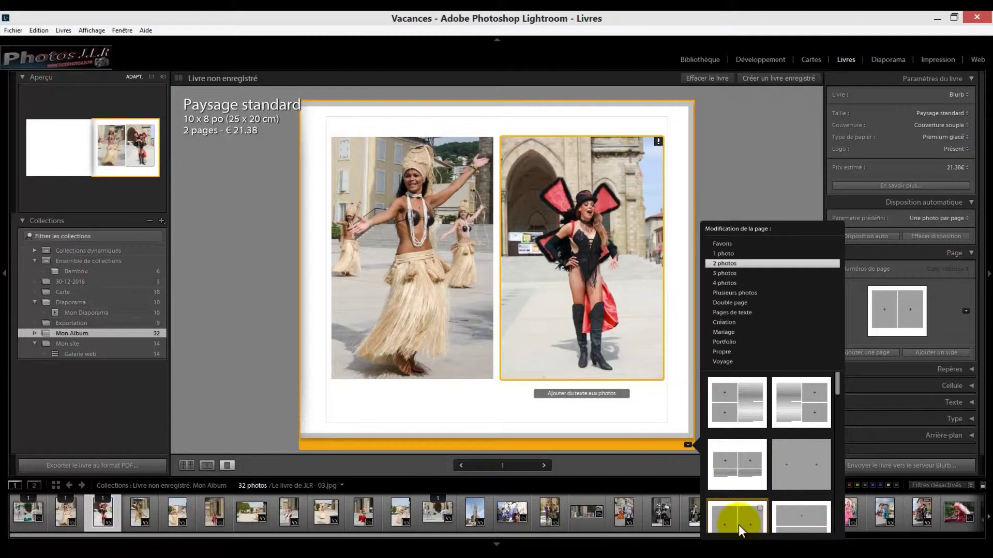
click(805, 457)
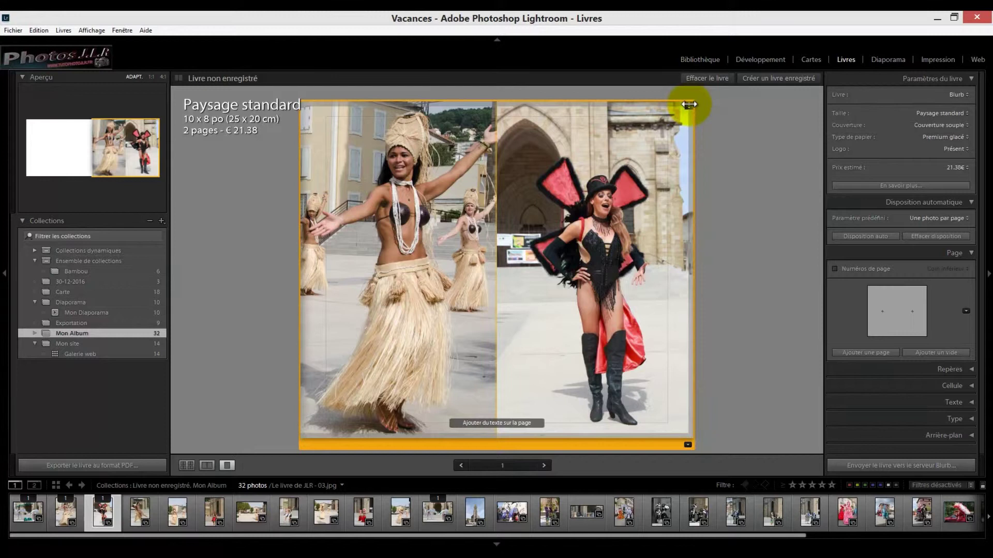
Shift the grass-skirt dancer photo slightly to the left inside its frame on page 1, with its zoom at 8 %
mouse_move(689, 104)
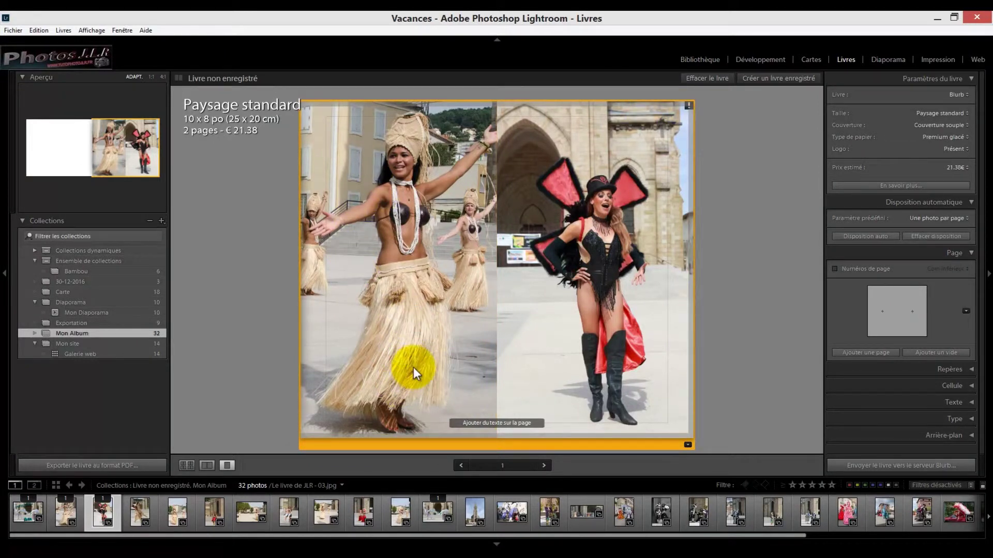
click(376, 248)
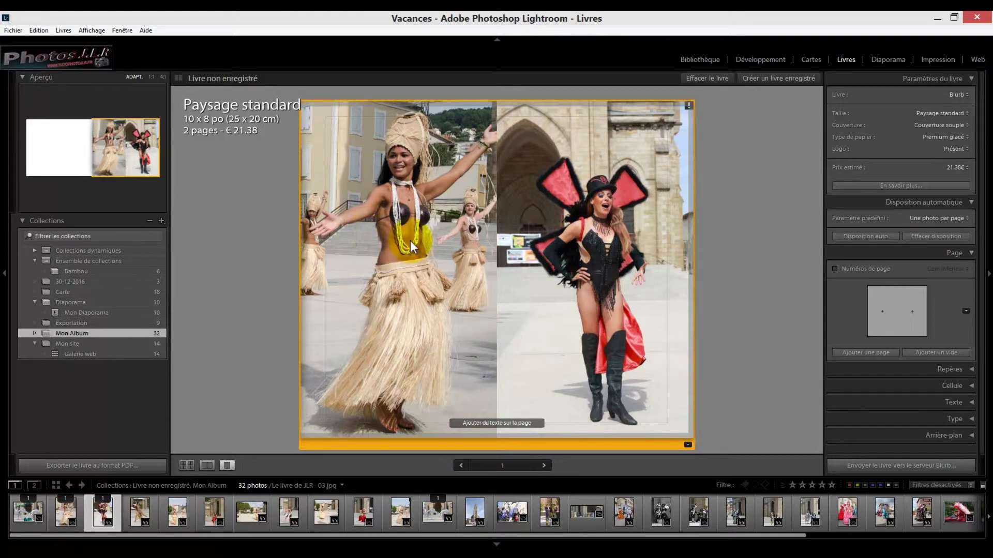
click(786, 201)
click(286, 302)
click(465, 292)
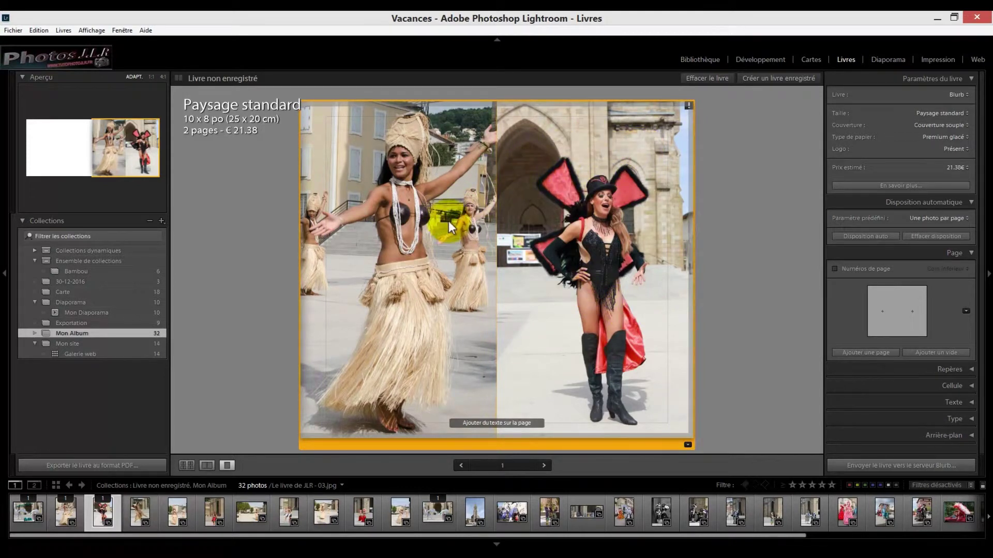
drag(440, 224, 432, 234)
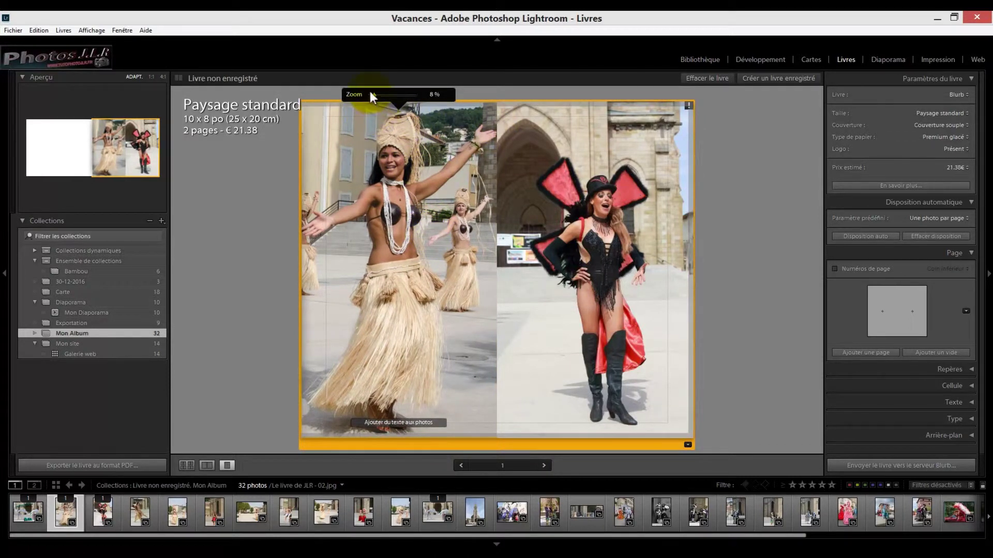
drag(373, 95, 373, 96)
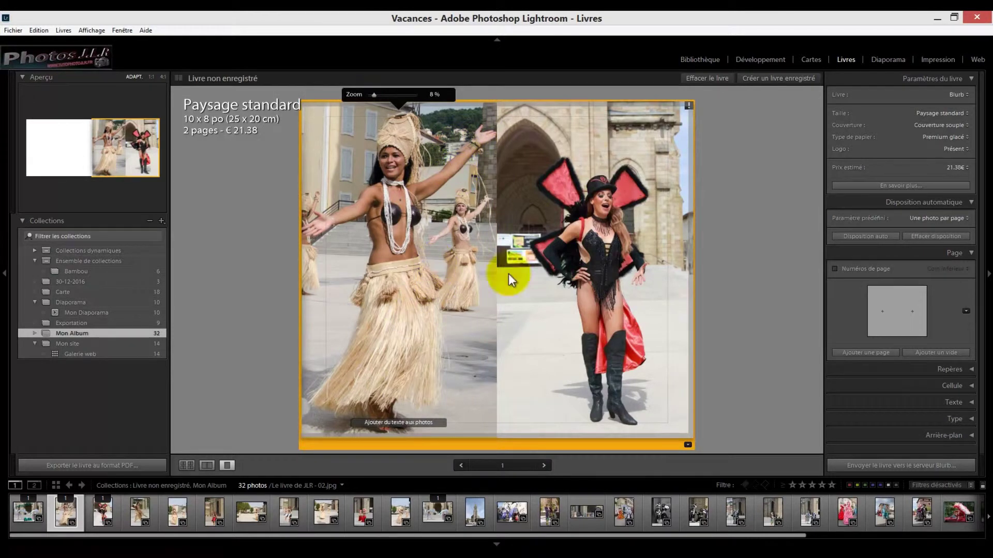
Shift the winged-costume performer's photo slightly to the right inside page 1's right frame, with its zoom at 4 %
click(607, 236)
mouse_move(599, 255)
mouse_down()
mouse_move(622, 252)
mouse_move(609, 251)
mouse_up()
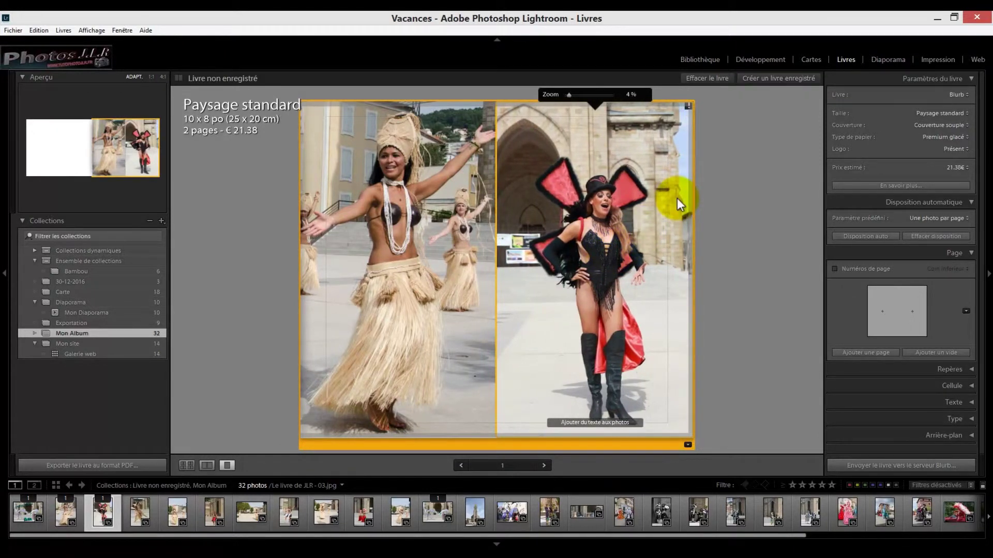
click(370, 359)
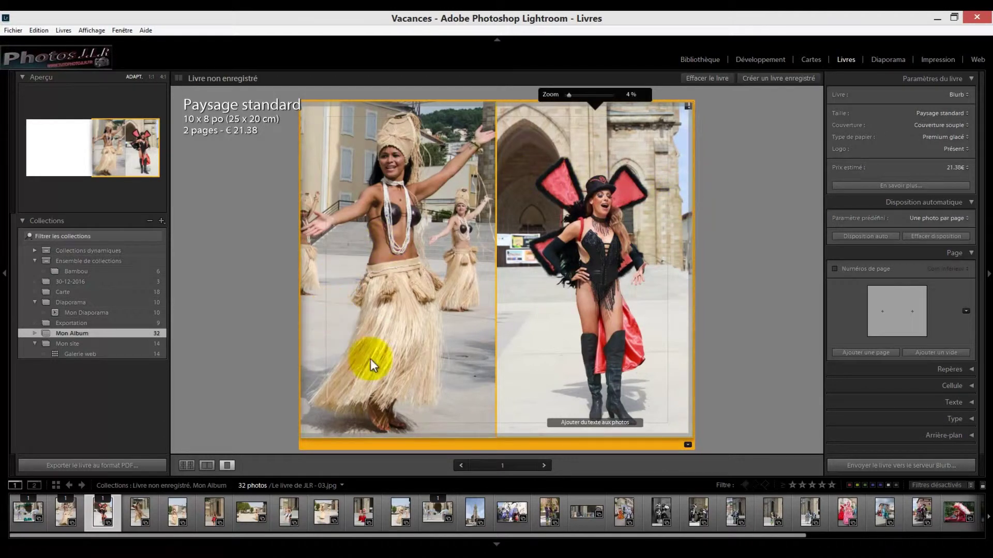
drag(524, 377, 601, 378)
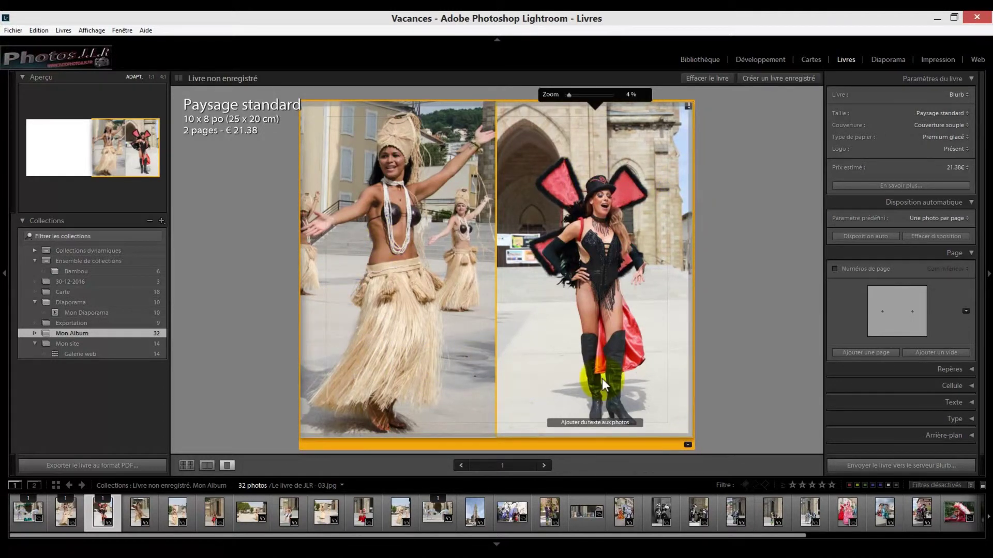
Try page numbering from the multi-page overview and view its available position options
click(186, 465)
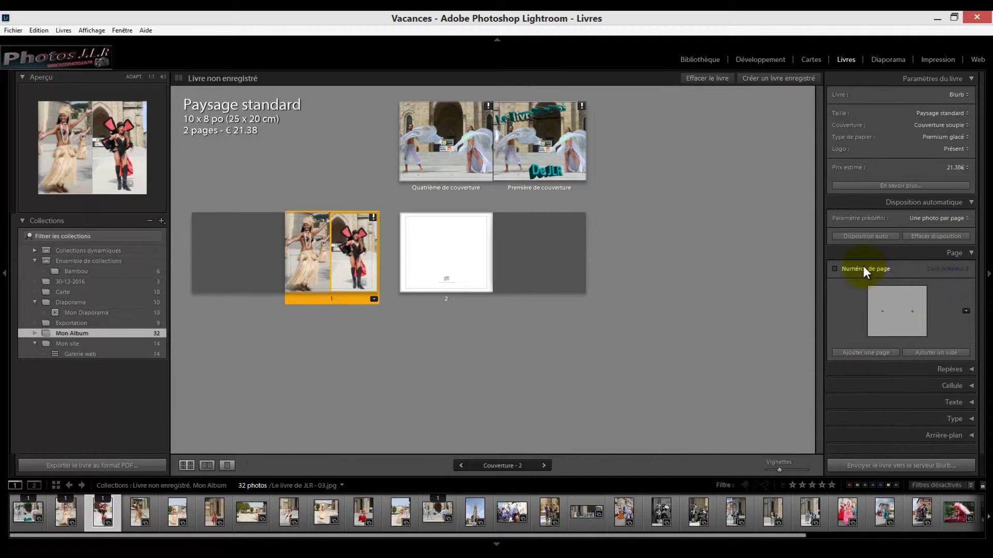
click(836, 270)
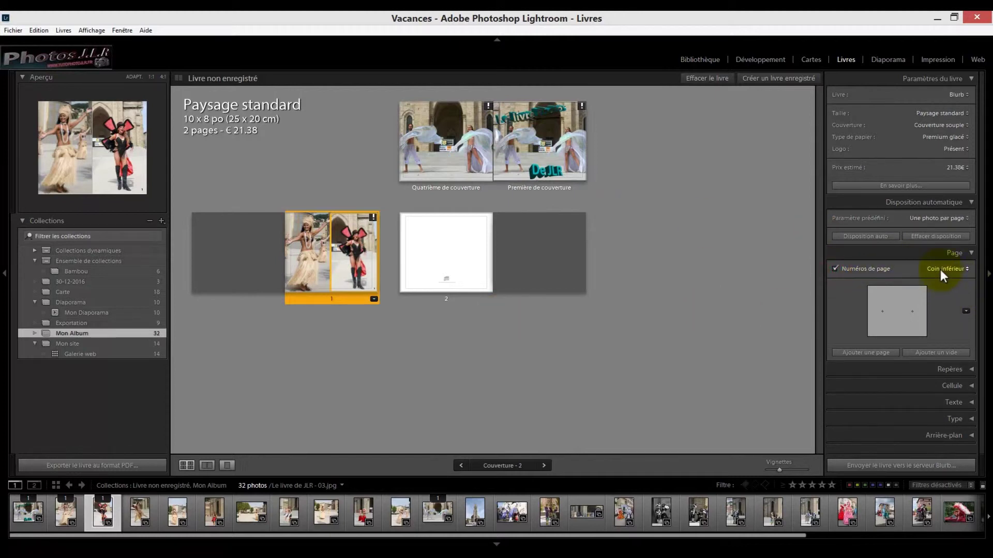
click(968, 270)
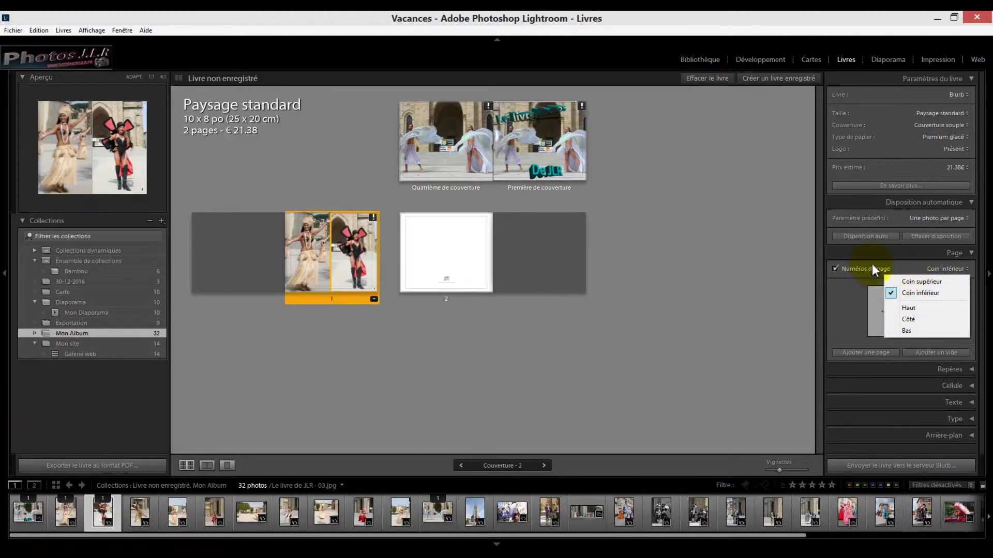
click(834, 268)
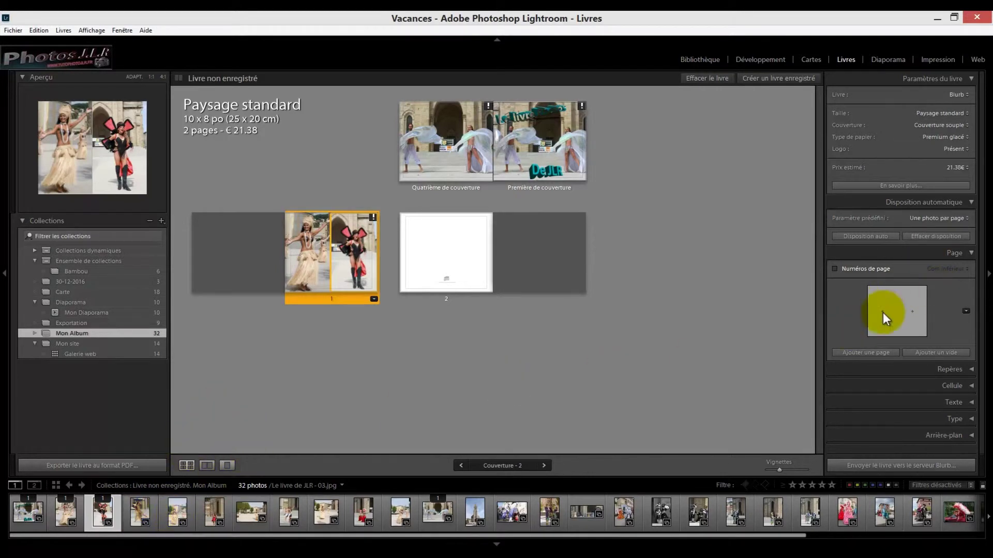
Add a page after page 1 and select the new page 2
click(863, 353)
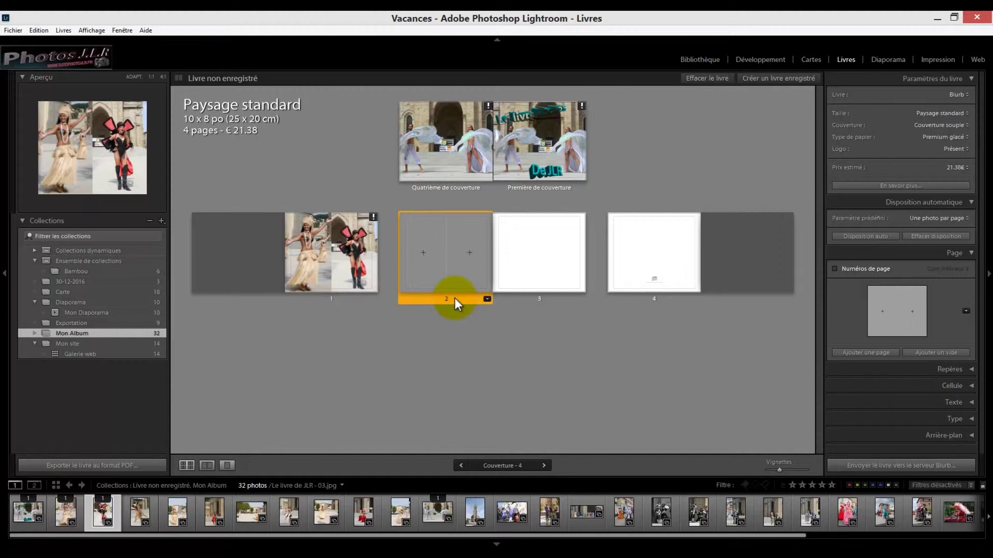
click(542, 237)
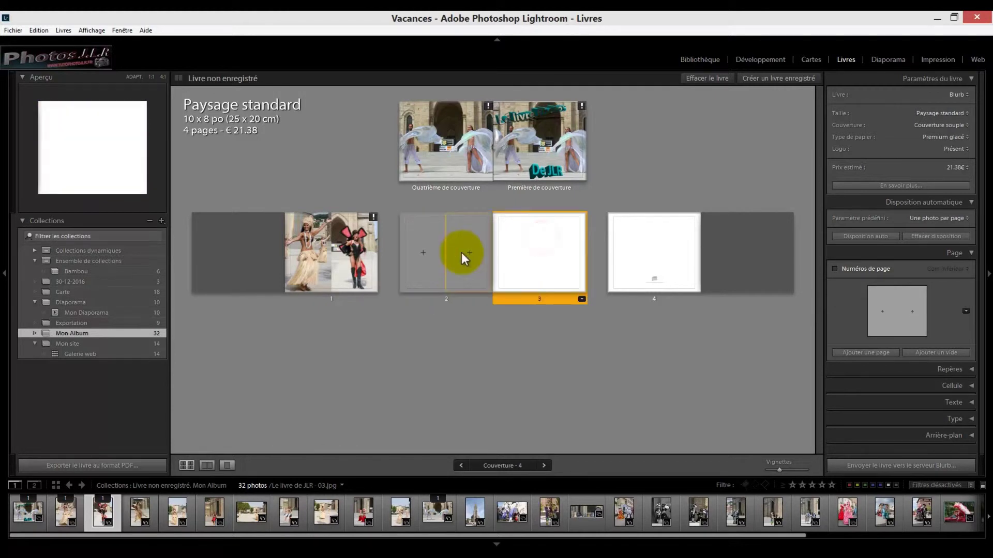
click(461, 252)
click(536, 253)
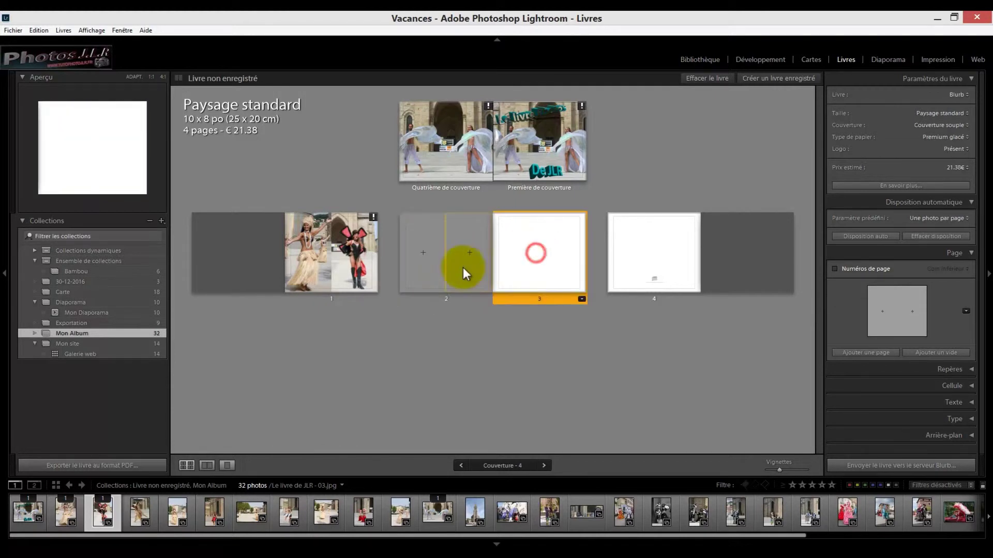
click(444, 267)
click(526, 258)
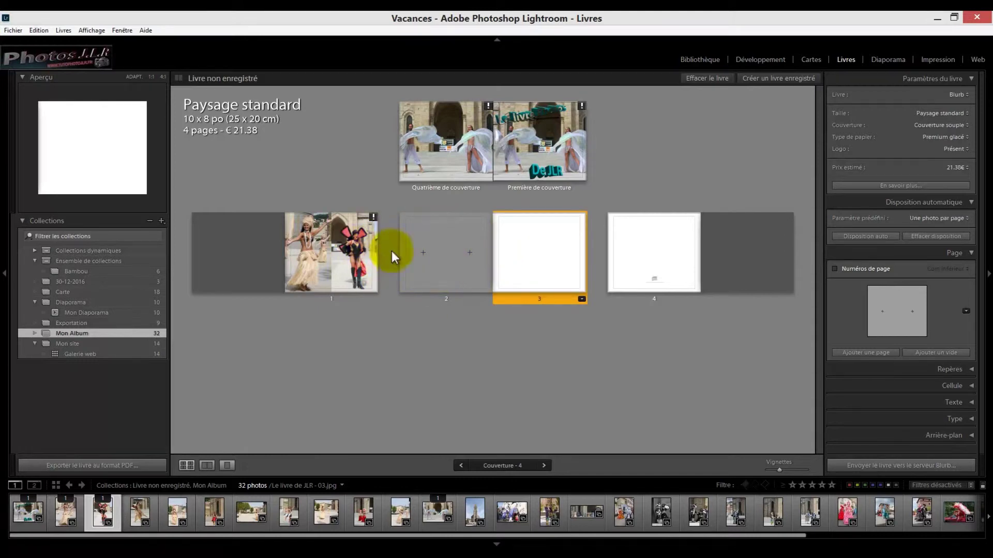
click(444, 259)
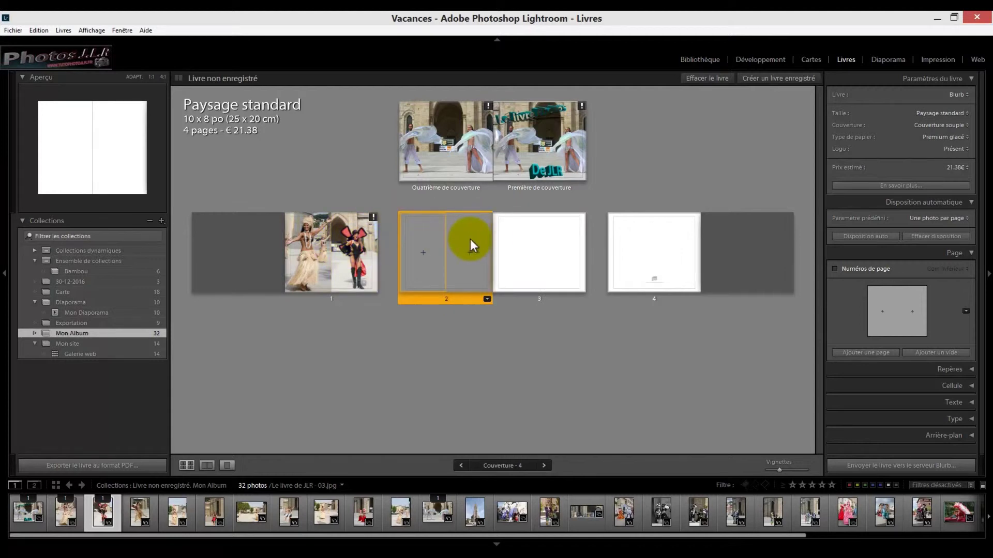
Change page 2 to the 2 photos layout with a tall left frame, a smaller upper-right frame and a text area below it
click(208, 467)
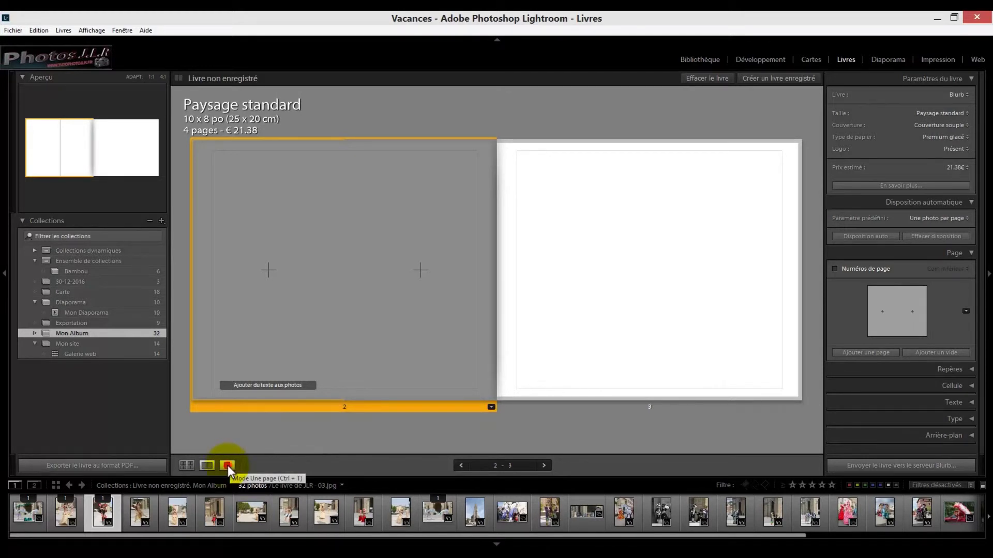
click(228, 466)
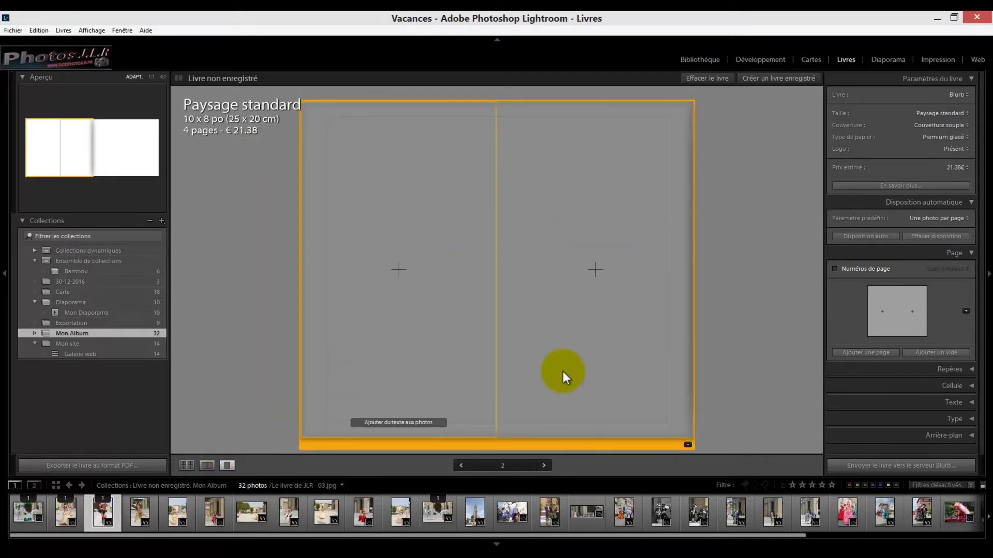
click(209, 467)
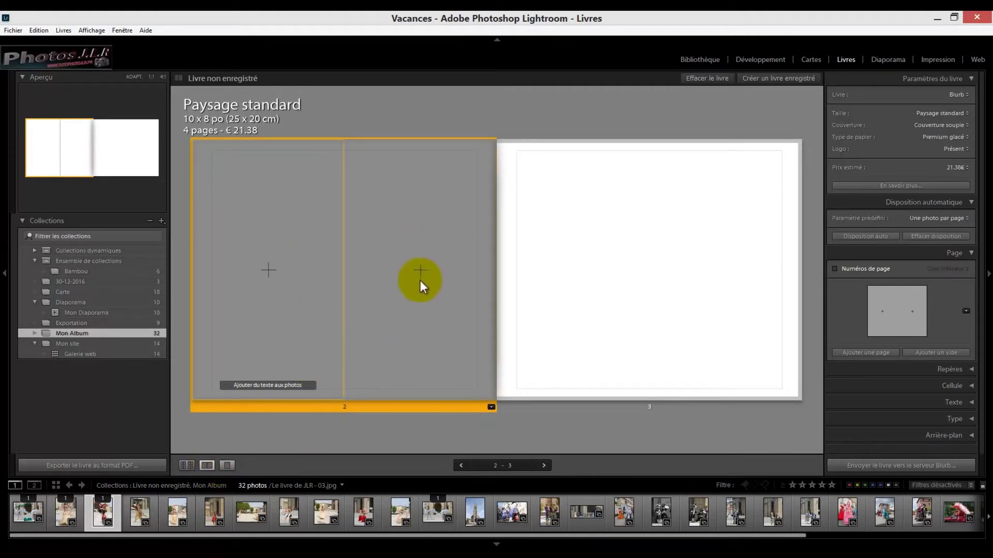
click(491, 408)
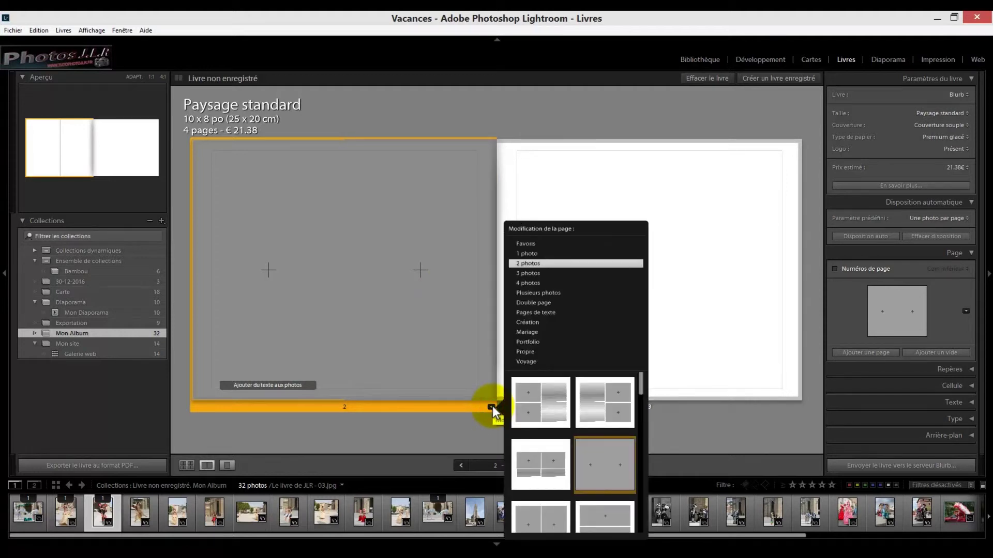
click(641, 386)
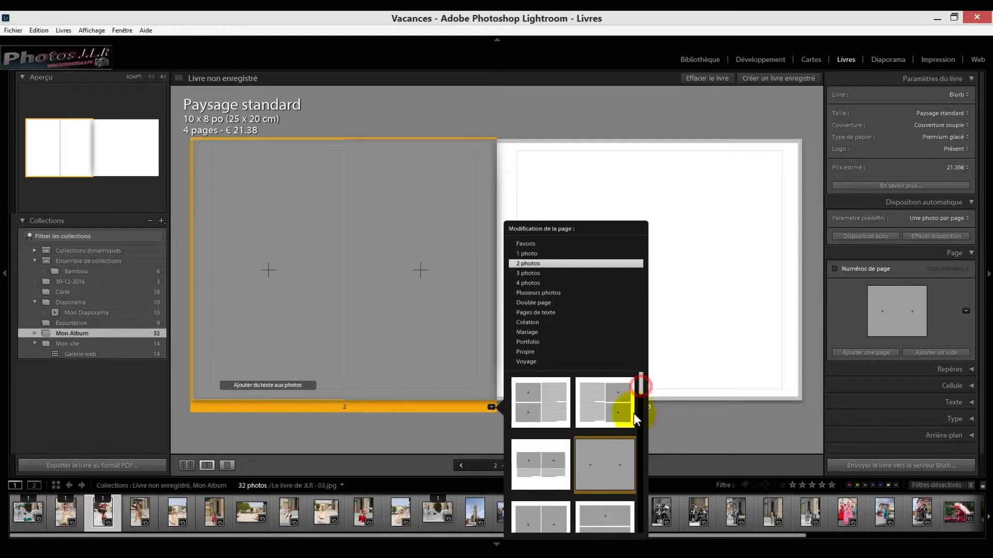
drag(643, 386, 651, 530)
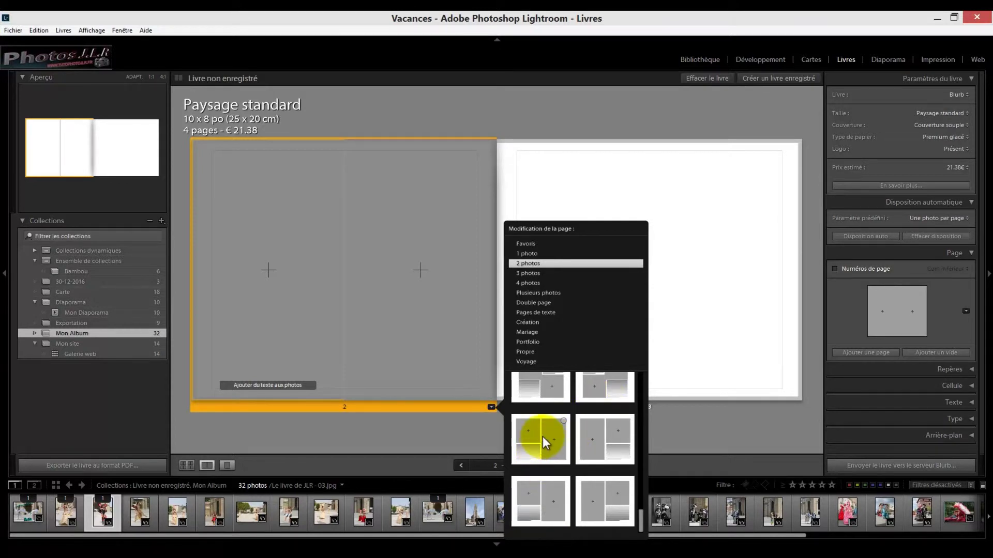
click(603, 437)
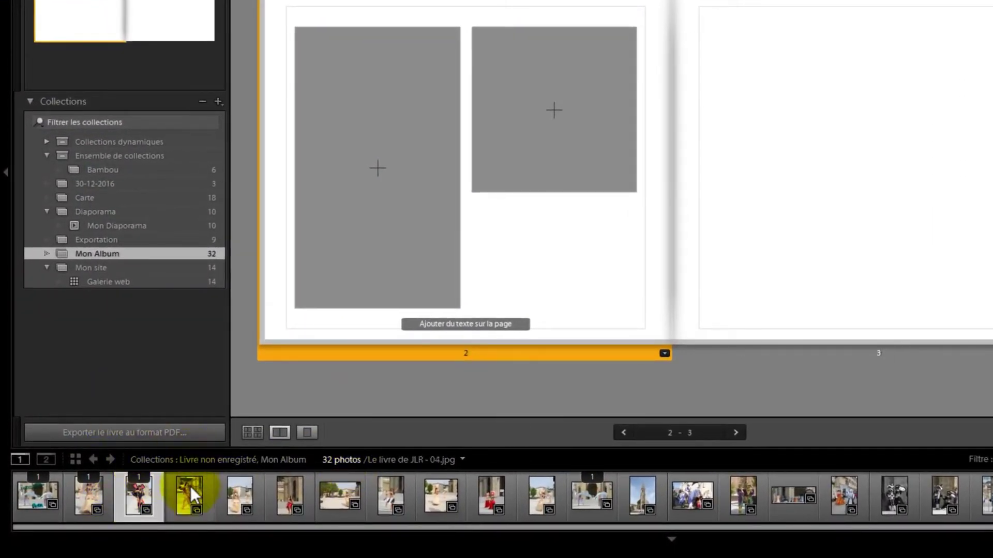
Try Le livre de JLR - 03.jpg and Le livre de JLR - 04.jpg in page 2's tall left frame, clearing the frame each time
mouse_move(196, 498)
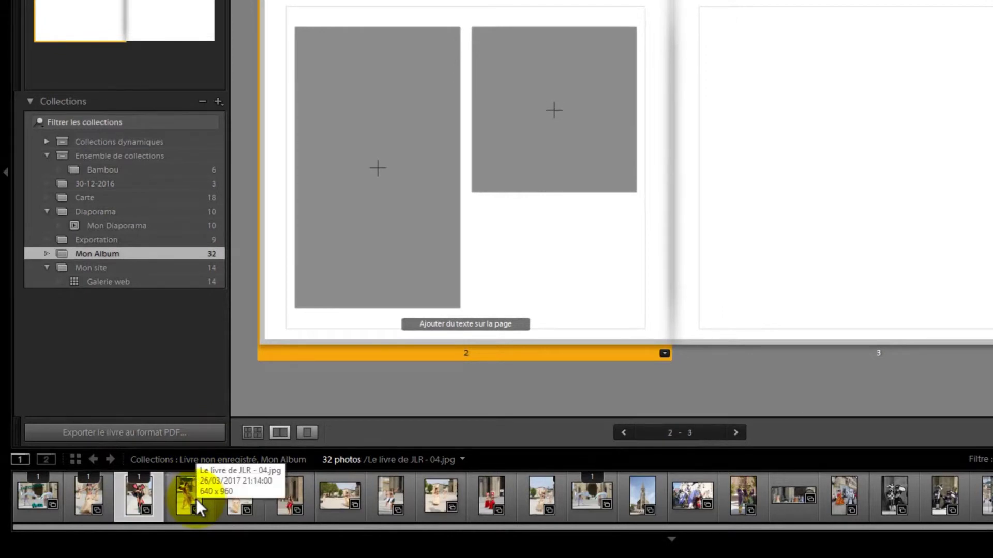
drag(196, 498, 587, 1)
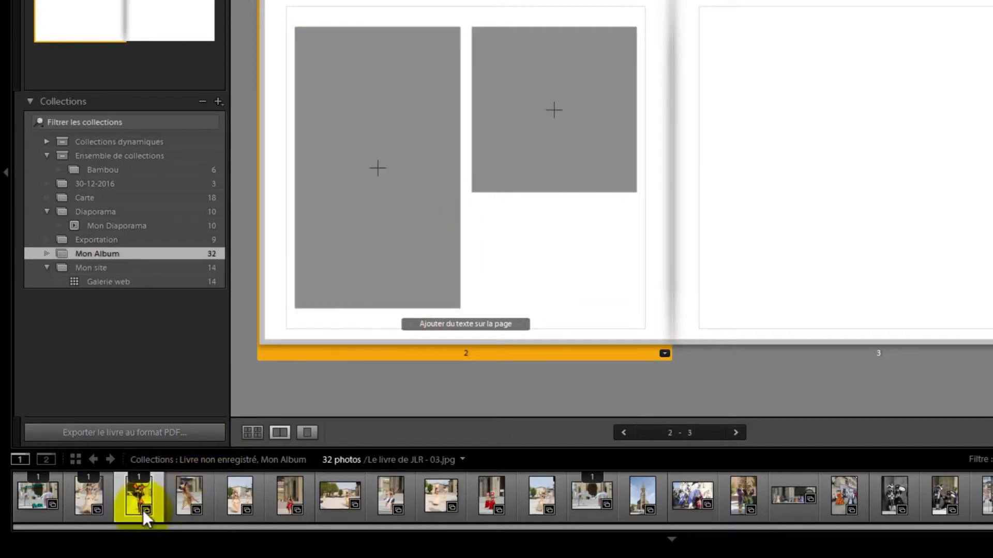
drag(141, 504, 378, 151)
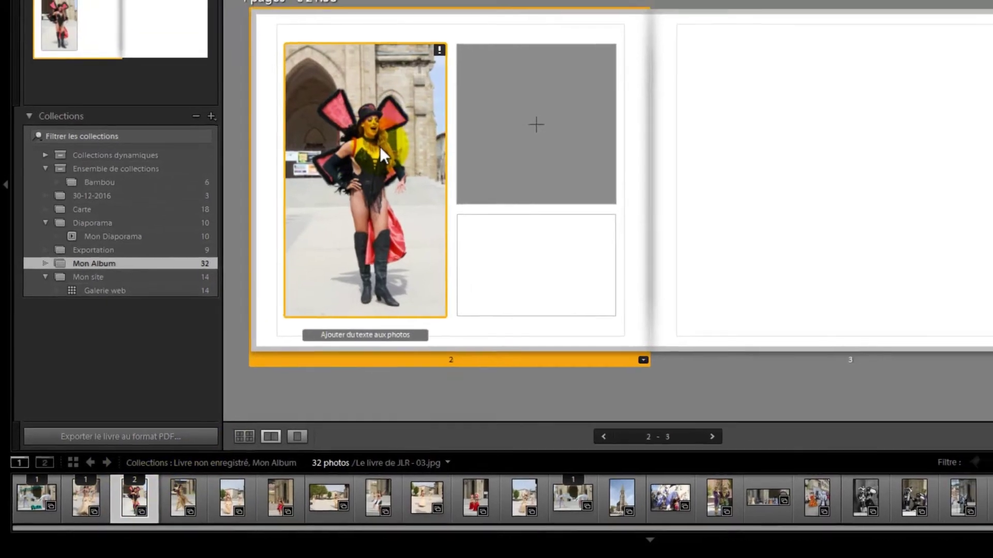
click(392, 133)
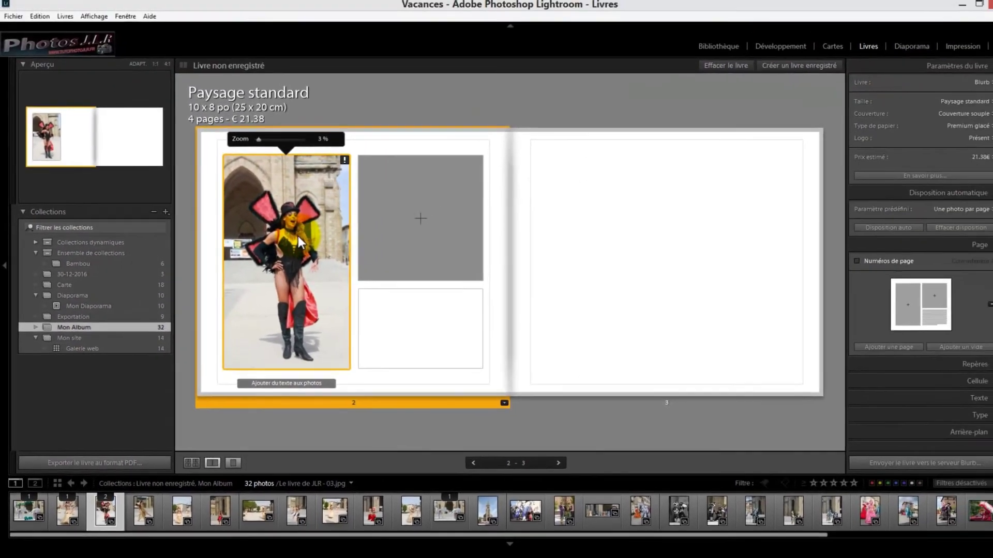
key(Delete)
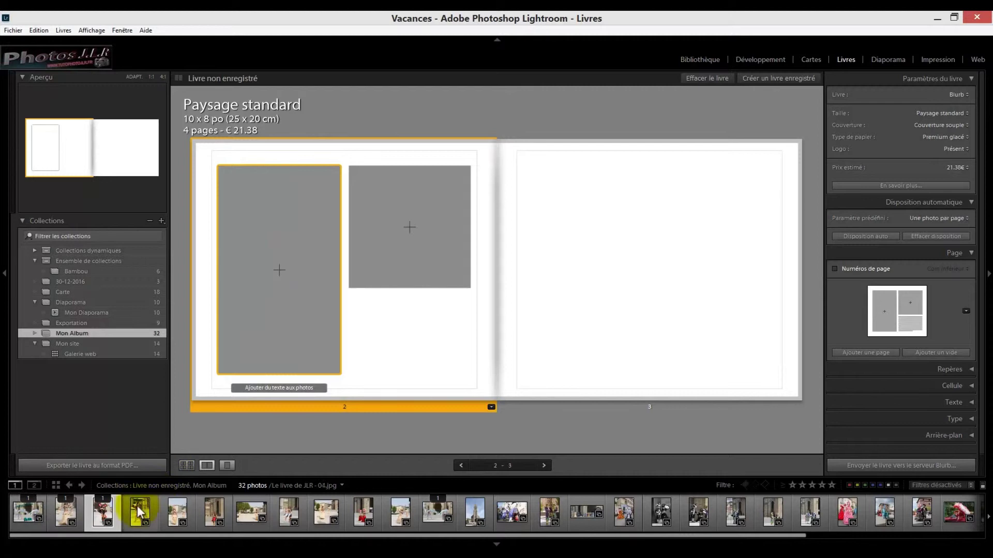
click(96, 500)
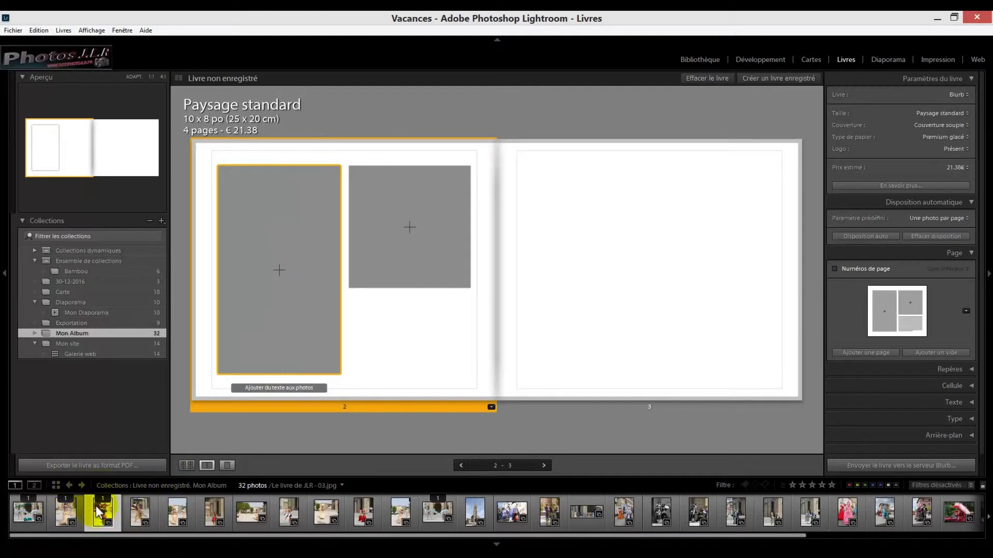
drag(103, 506, 283, 248)
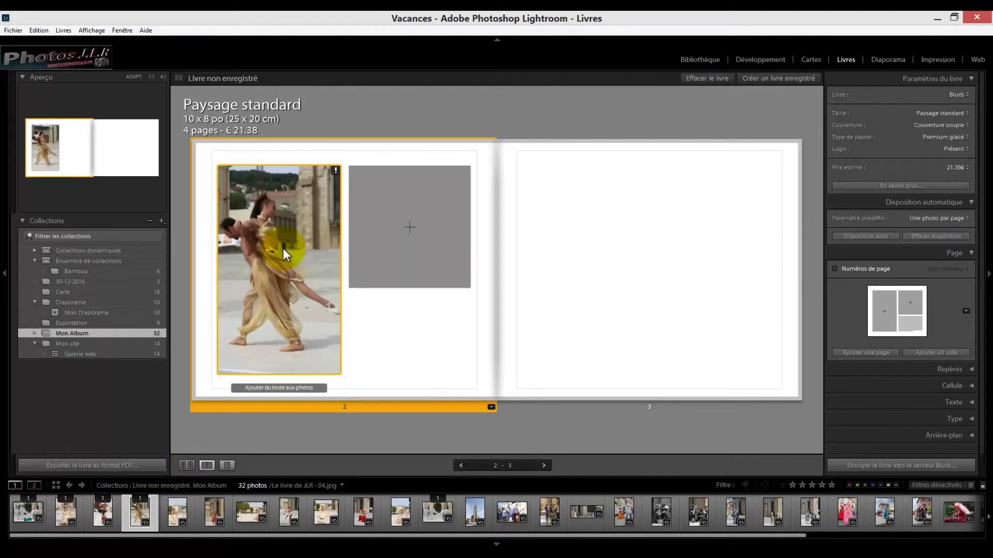
key(Delete)
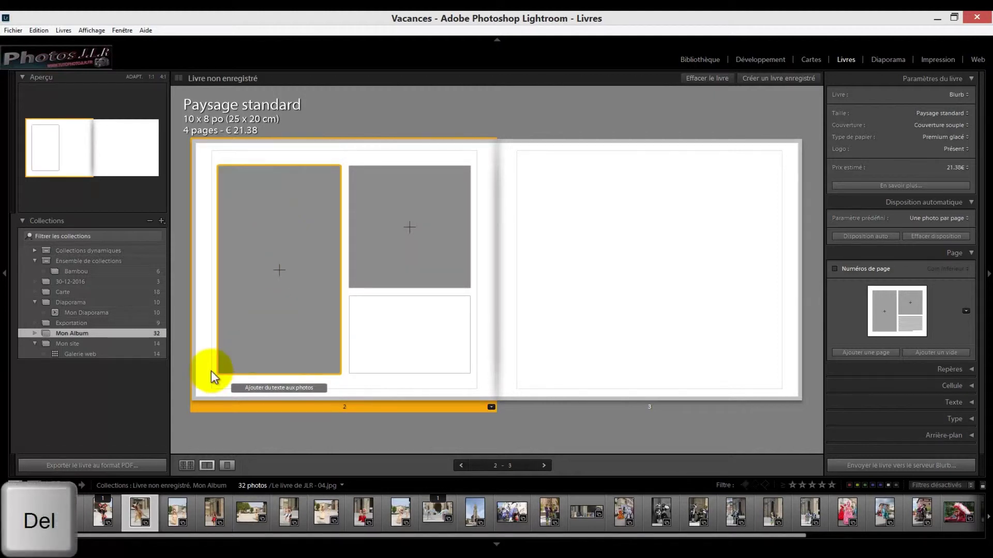
Place Le livre de JLR - 05.jpg in page 2's tall left frame, zoomed to 11 % with the dancer centred
drag(176, 515, 280, 252)
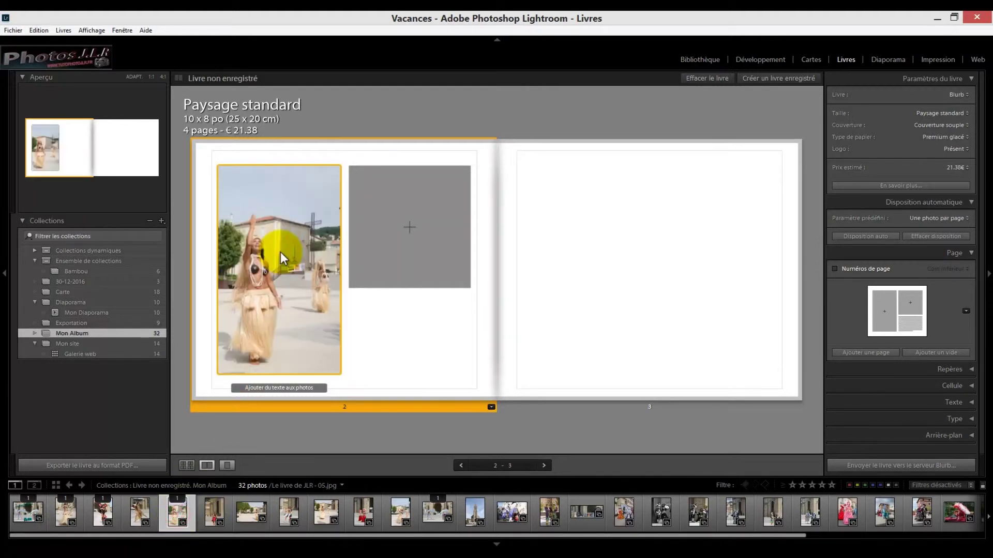
click(287, 226)
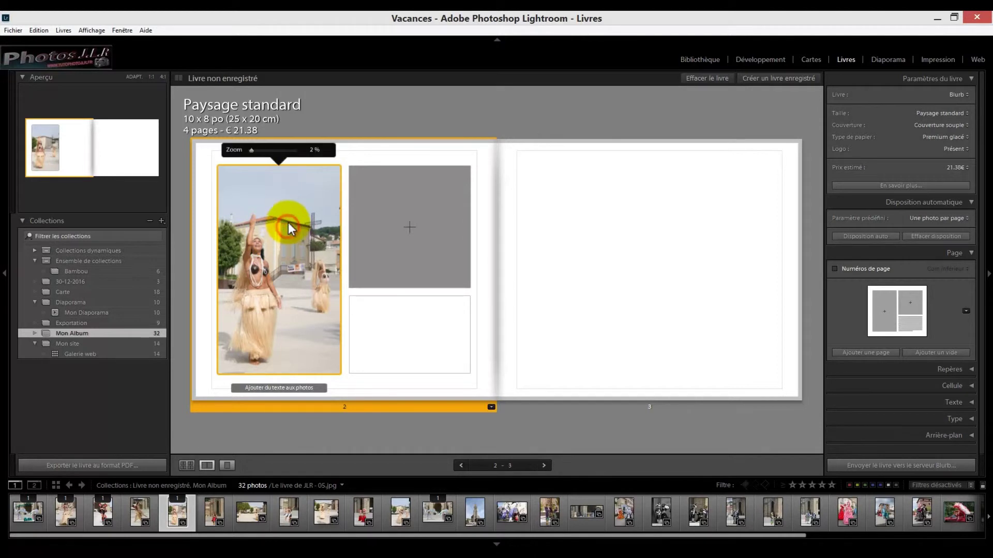
drag(249, 149, 254, 151)
drag(279, 224, 301, 208)
drag(259, 151, 255, 153)
mouse_move(295, 230)
mouse_down()
mouse_move(298, 216)
mouse_move(307, 217)
mouse_up()
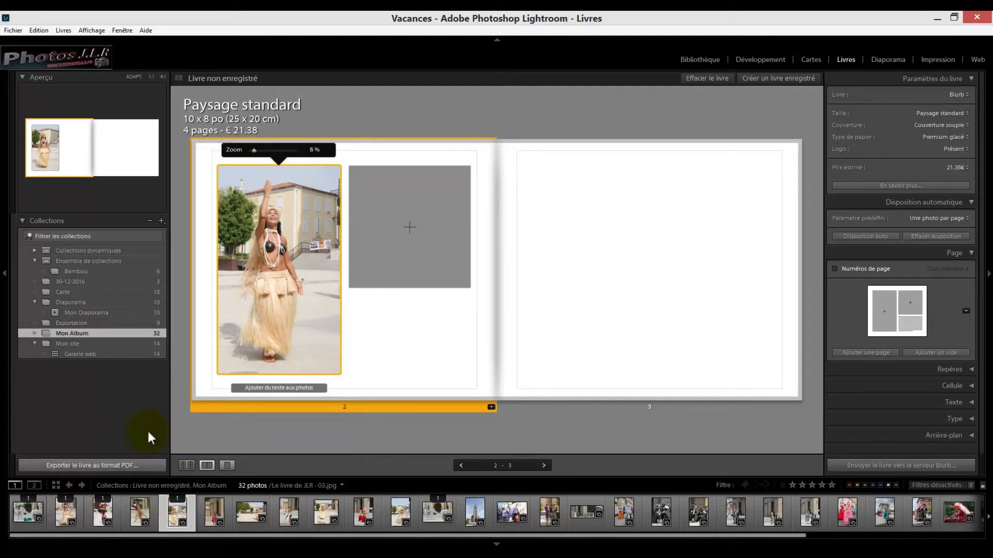
drag(254, 150, 313, 151)
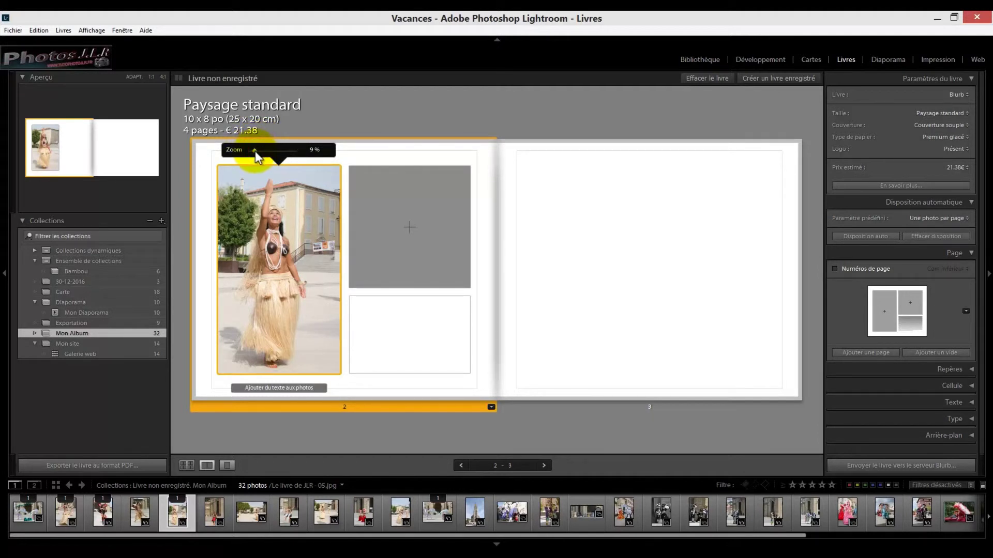
drag(255, 152, 256, 152)
drag(301, 217, 308, 225)
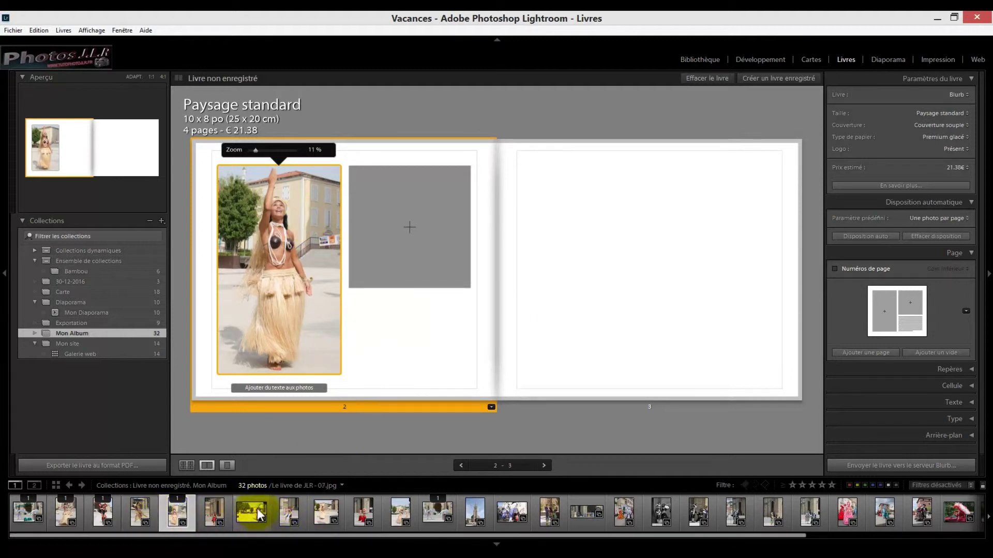
Place Le livre de JLR - 07.jpg in page 2's upper-right frame, shift it left to centre the dancer, and zoom to 14 %
drag(254, 512, 410, 224)
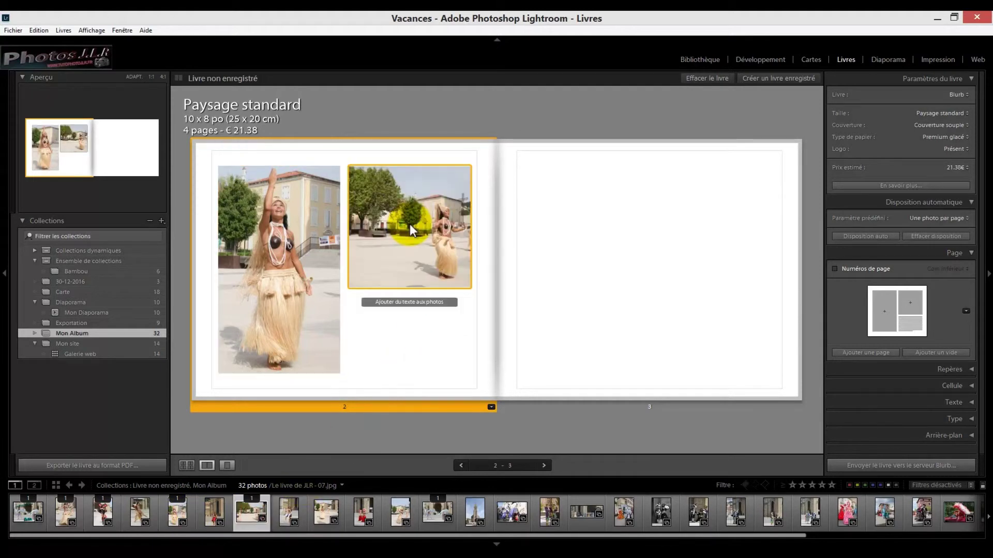
drag(421, 217, 386, 217)
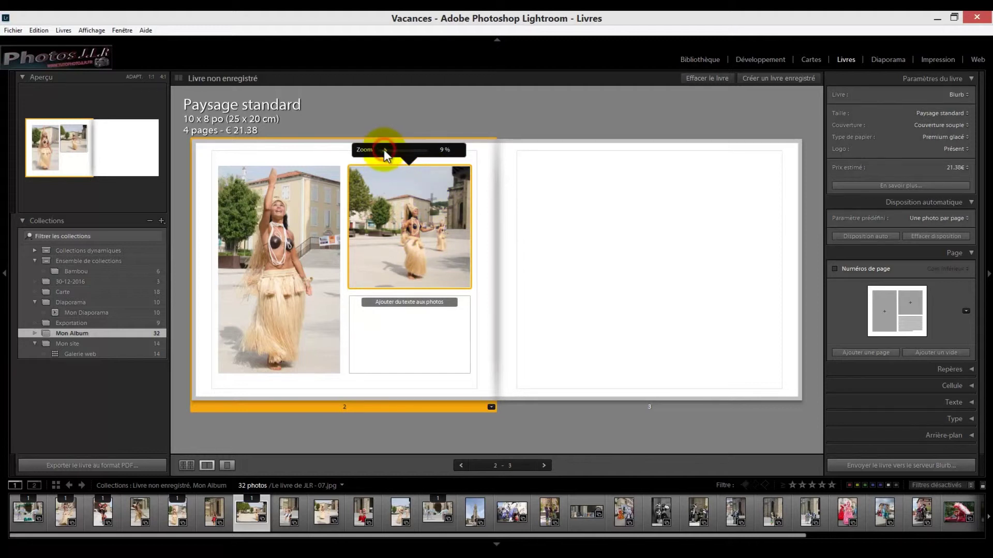
drag(383, 150, 385, 150)
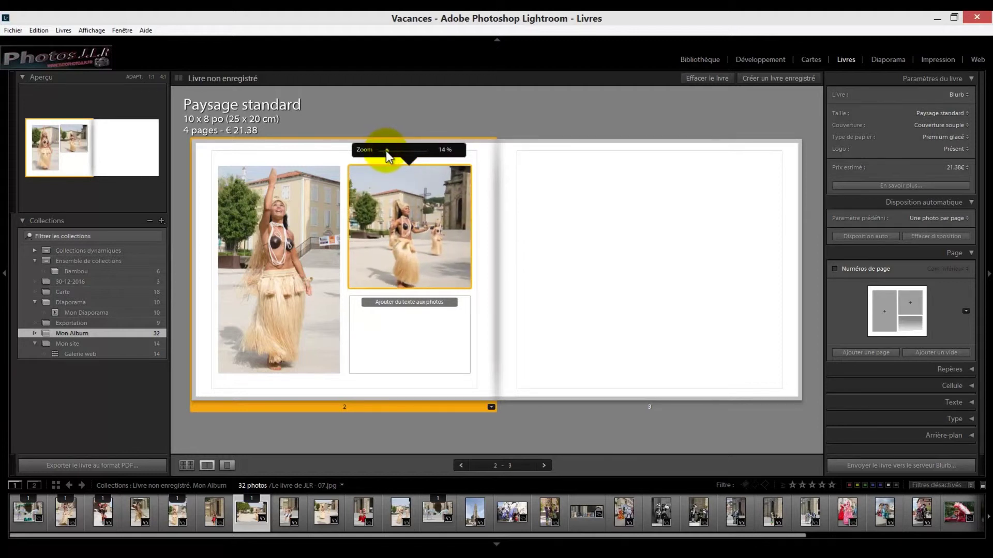
Zoom page 2's upper-right photo to 20 % and reposition it so the front dancer's whole figure fits in the frame
drag(422, 201, 418, 188)
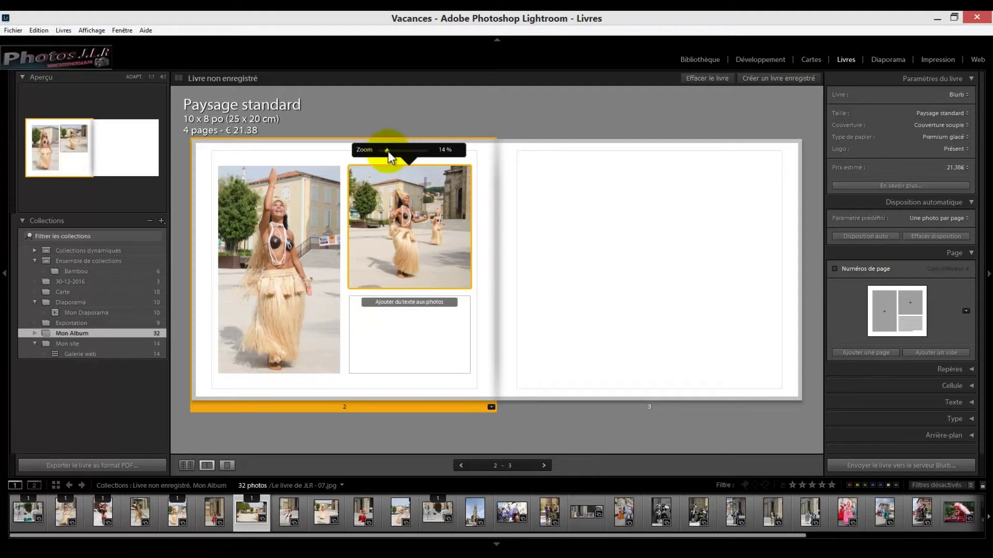
drag(385, 149, 387, 150)
drag(419, 206, 412, 213)
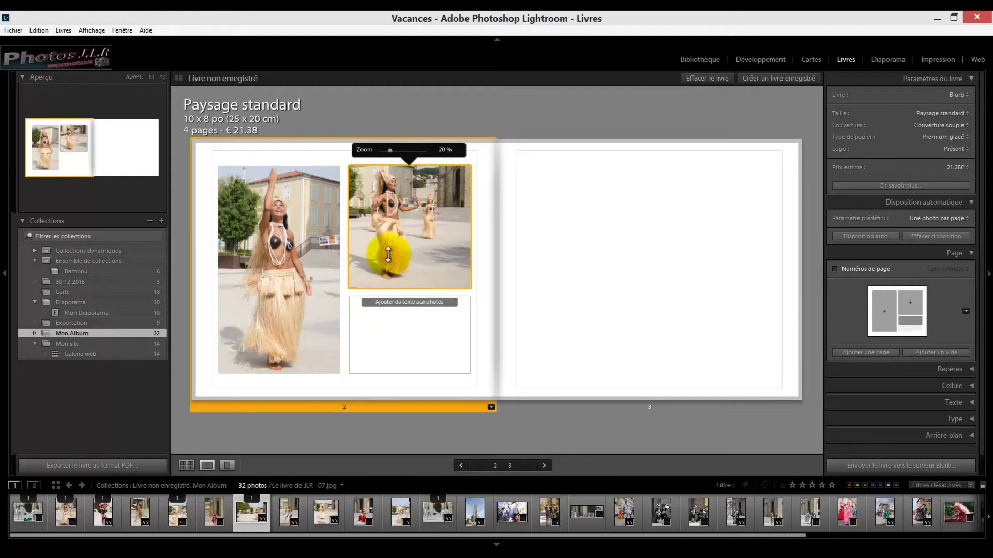
Add the photo text "qsuiqszahezaujqà_ç<qjij" beneath page 2's upper-right photo
click(400, 300)
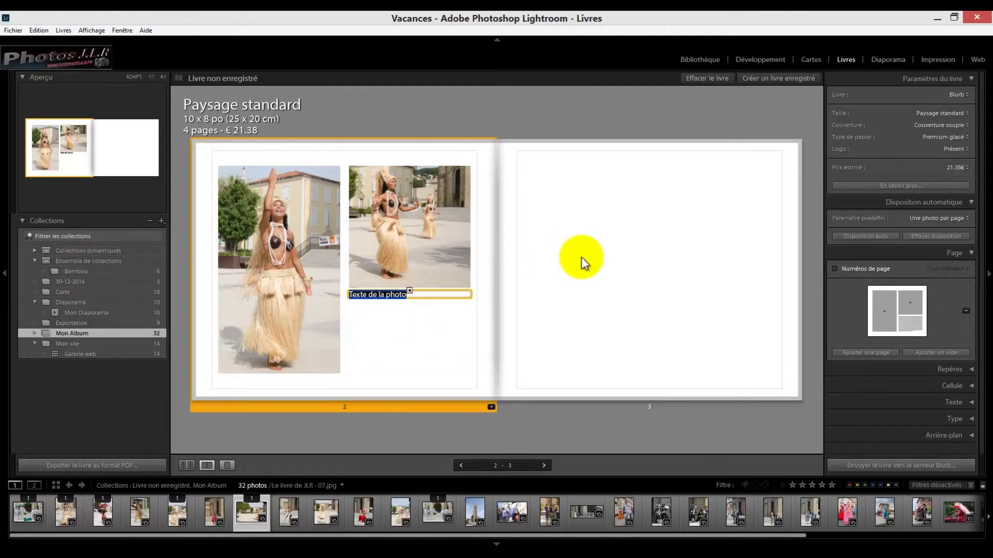
text(qsuiqszahezaujqa_c<qjj)
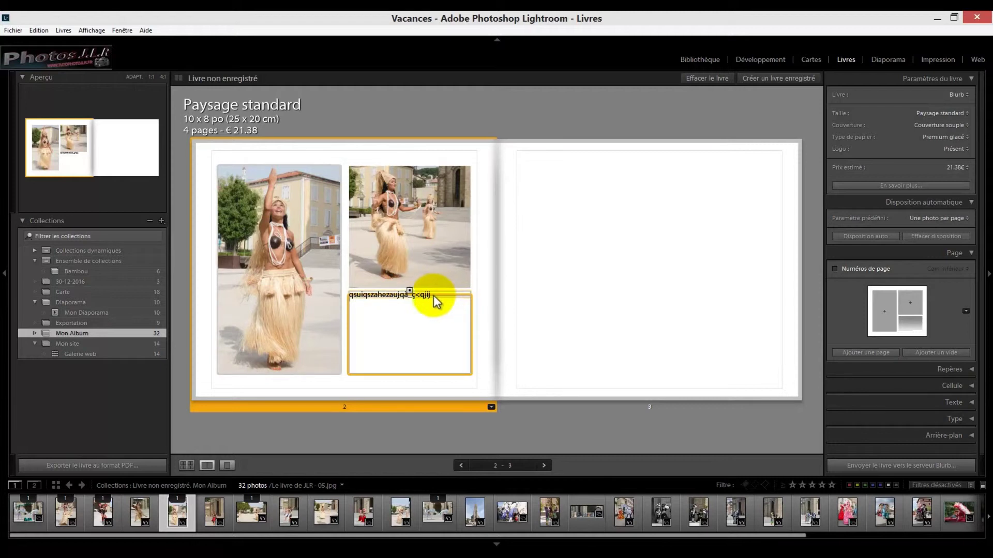
click(412, 325)
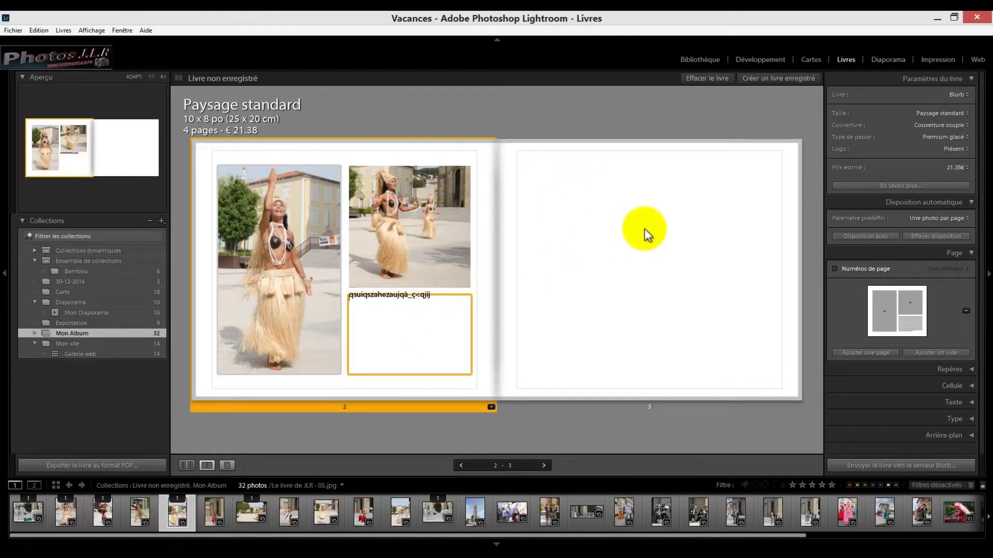
Change page 3 to the 2 photos layout with two side-by-side frames that fill the whole page
click(644, 228)
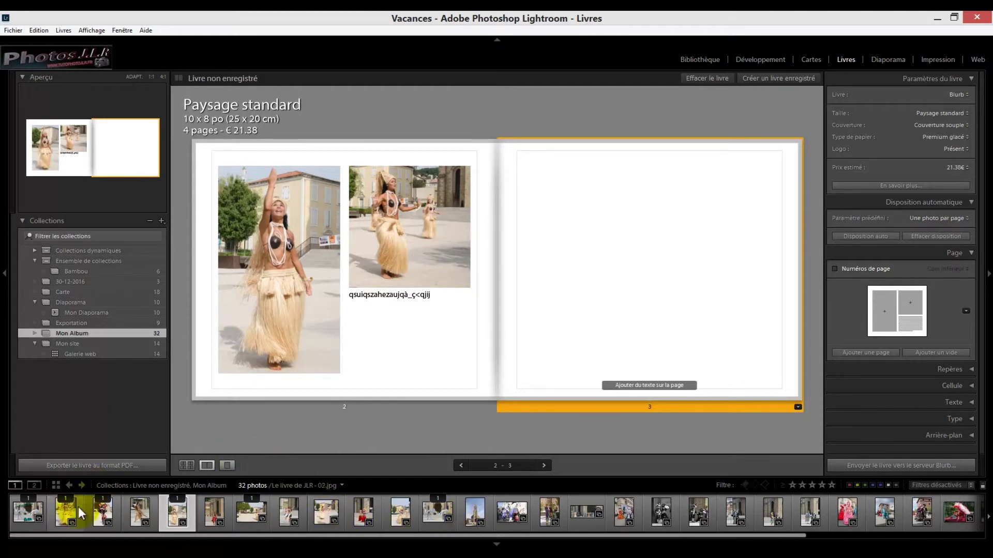
click(799, 407)
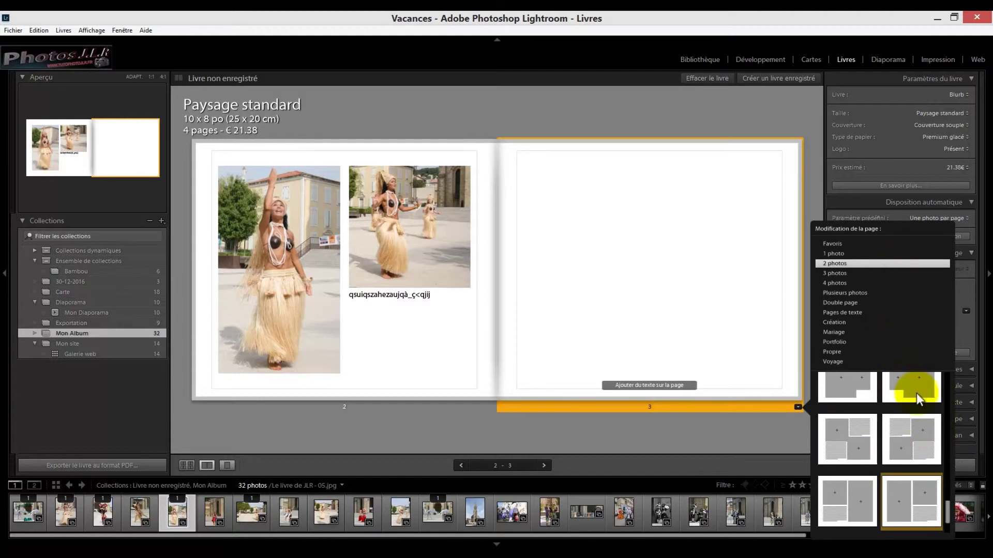
drag(952, 506, 952, 378)
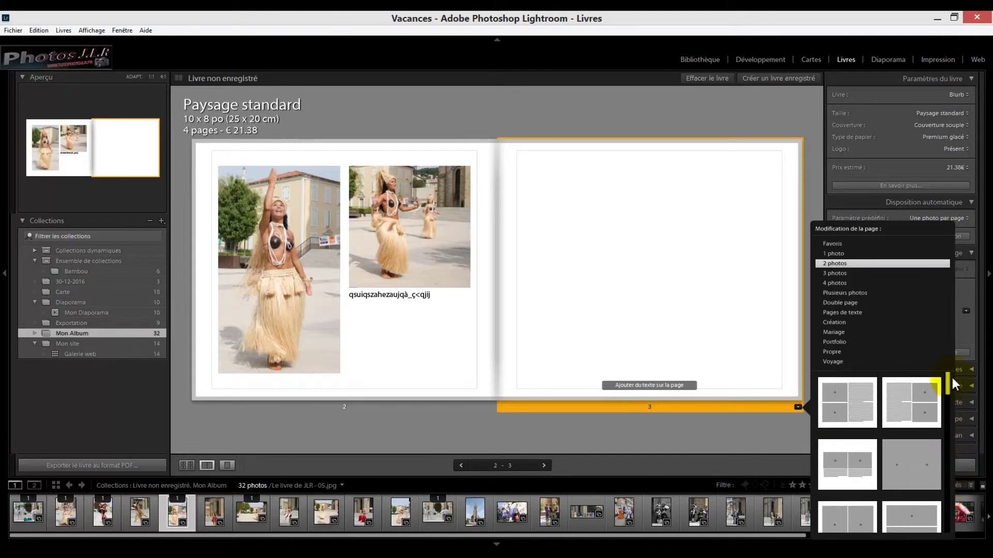
click(924, 458)
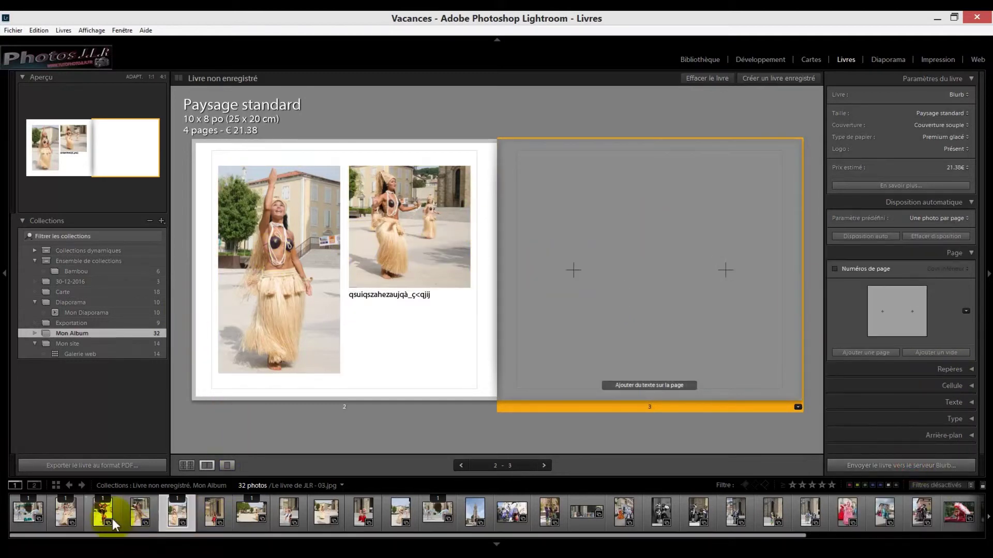
Place Le livre de JLR - 04.jpg in page 3's left frame and Le livre de JLR - 06.jpg in the right one, adjusting their framing
drag(139, 506, 576, 259)
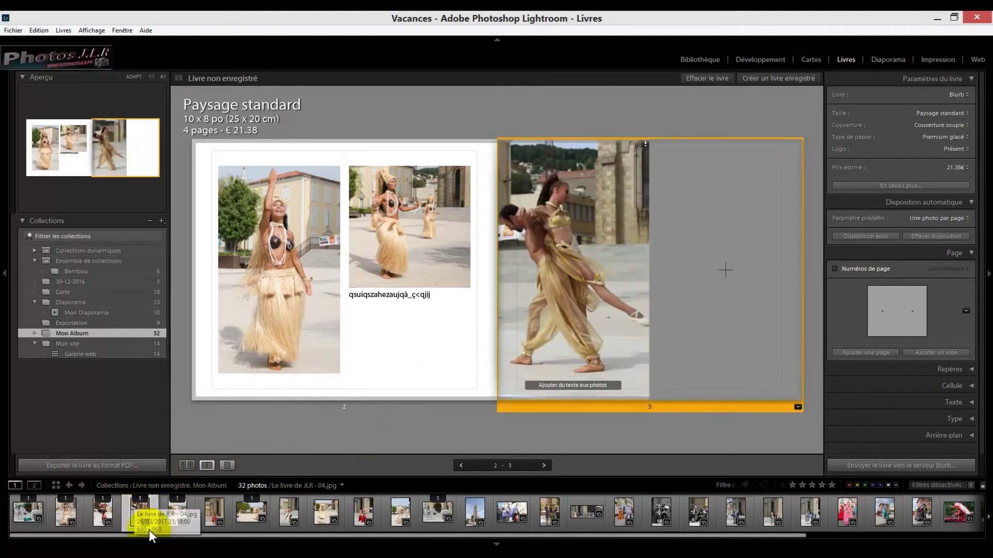
drag(215, 511, 704, 254)
click(745, 284)
drag(745, 284, 729, 304)
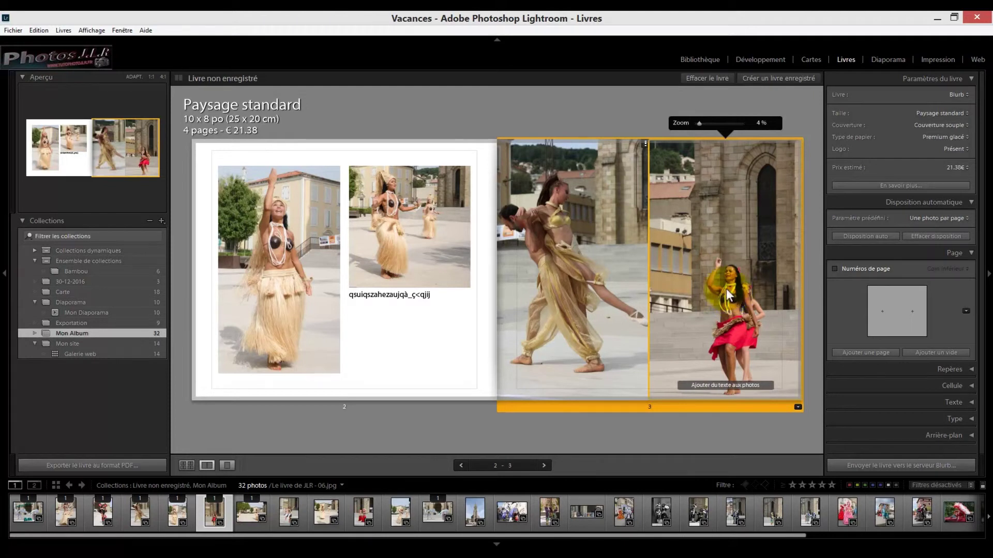
click(584, 232)
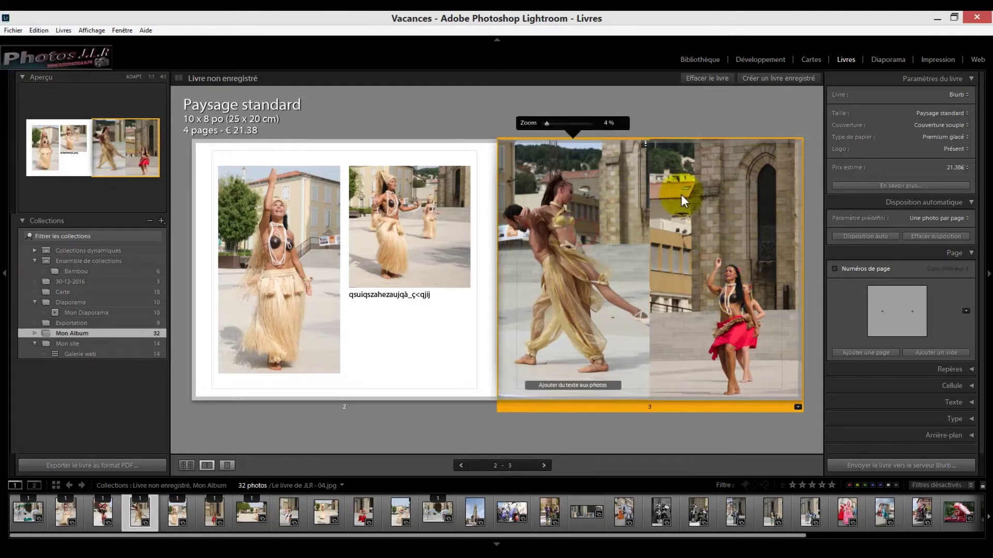
click(684, 194)
drag(691, 223, 683, 252)
click(578, 238)
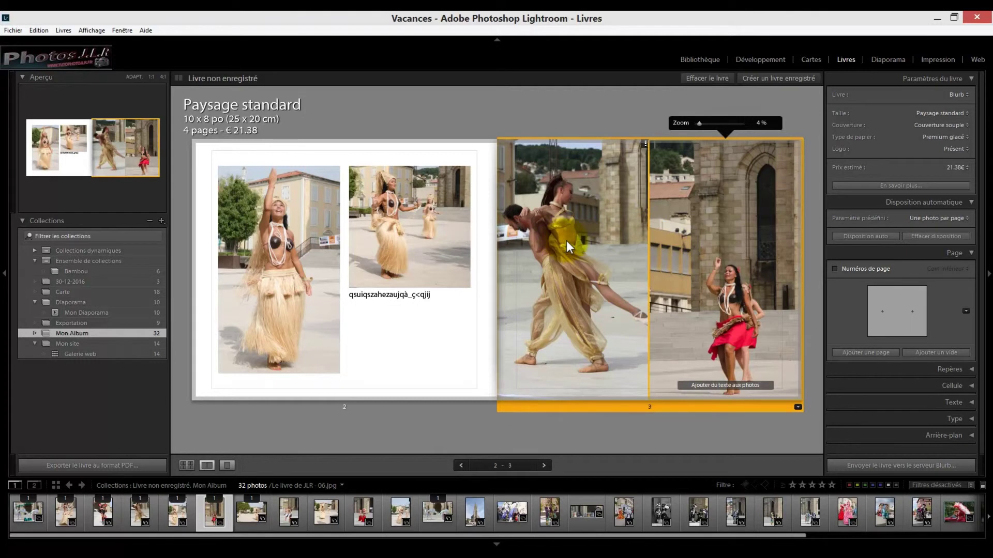
Reduce page 3's left photo to 1 % zoom and move it up, leaving a white strip below it
click(590, 192)
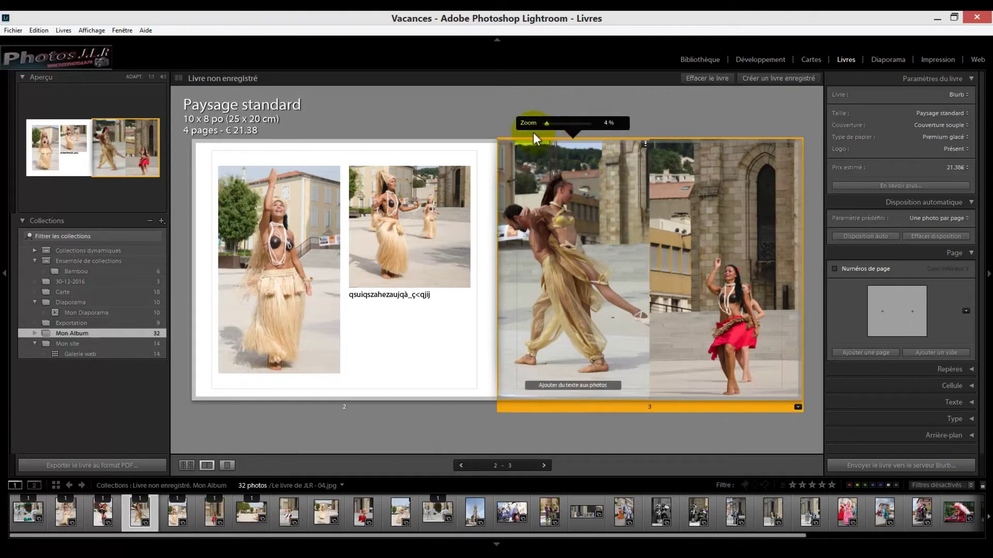
drag(548, 124, 547, 126)
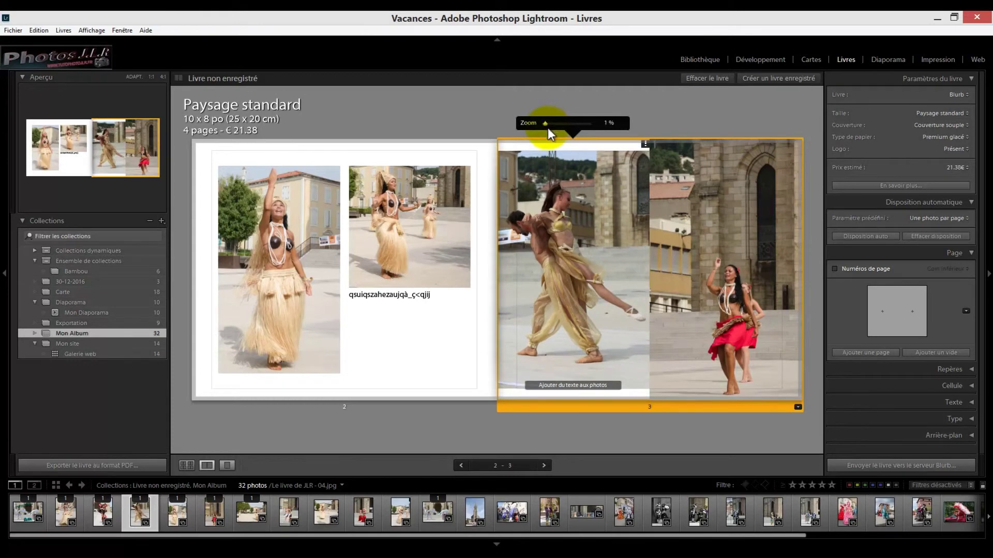
drag(543, 126, 545, 126)
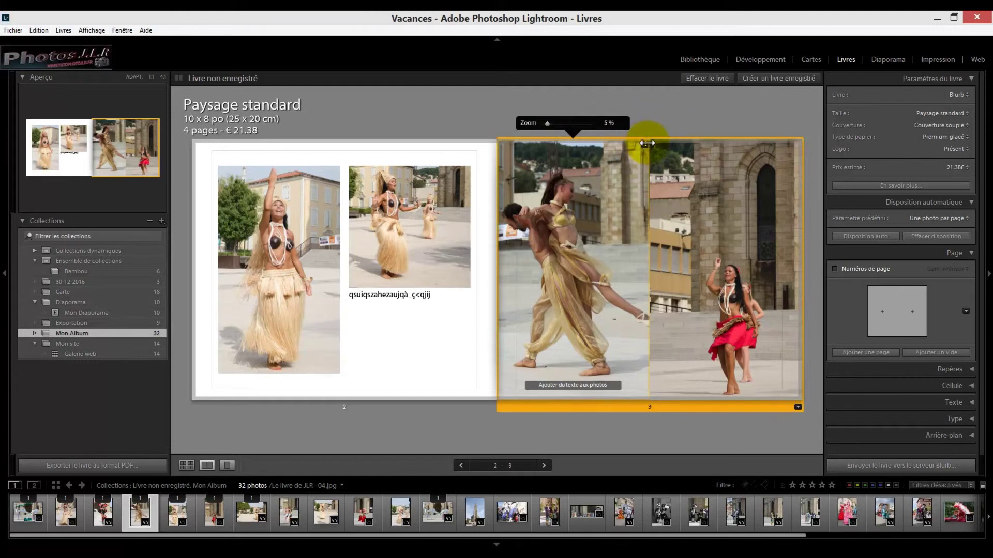
drag(601, 218, 587, 171)
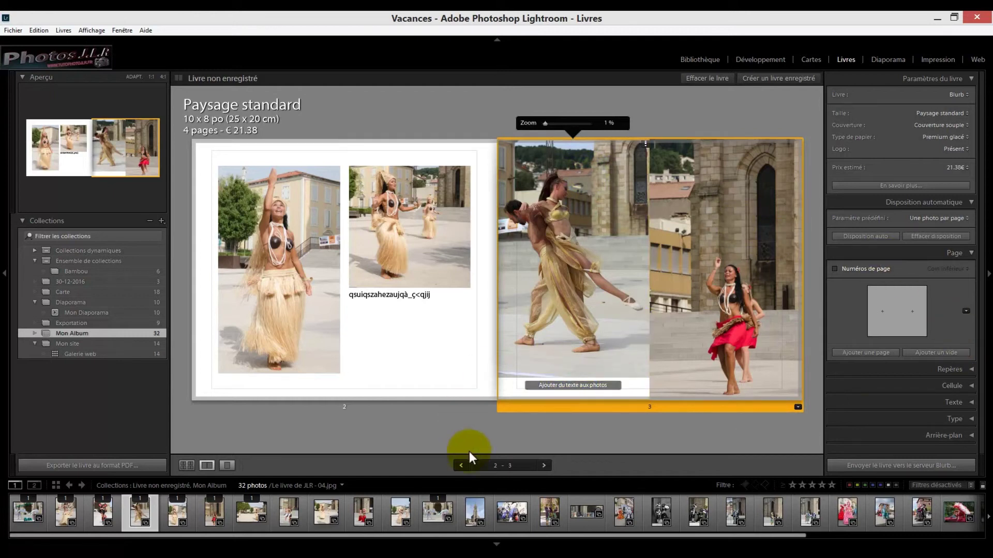
Add a short line of filler photo text beginning "sqw" in the white strip under page 3's left photo
click(573, 385)
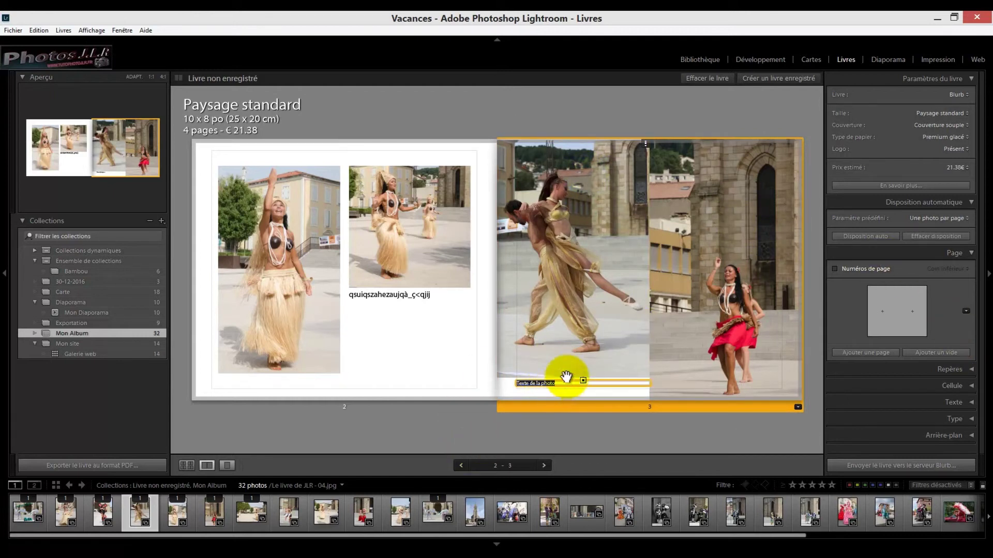
click(548, 382)
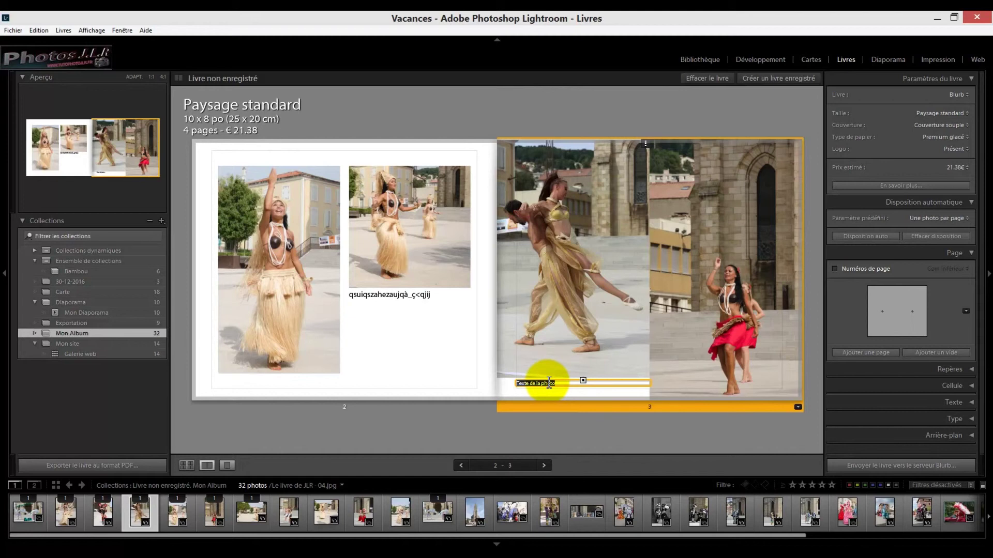
text(sqw<jdàçsqjdsssul)
click(672, 342)
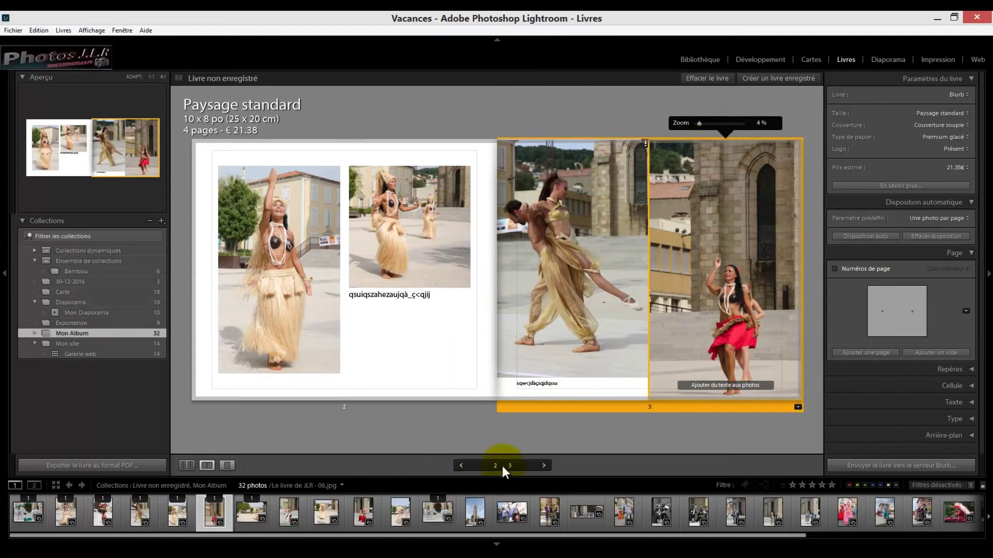
Add a new page after page 3 with the same two-frame layout and display page 4 on its own
click(187, 464)
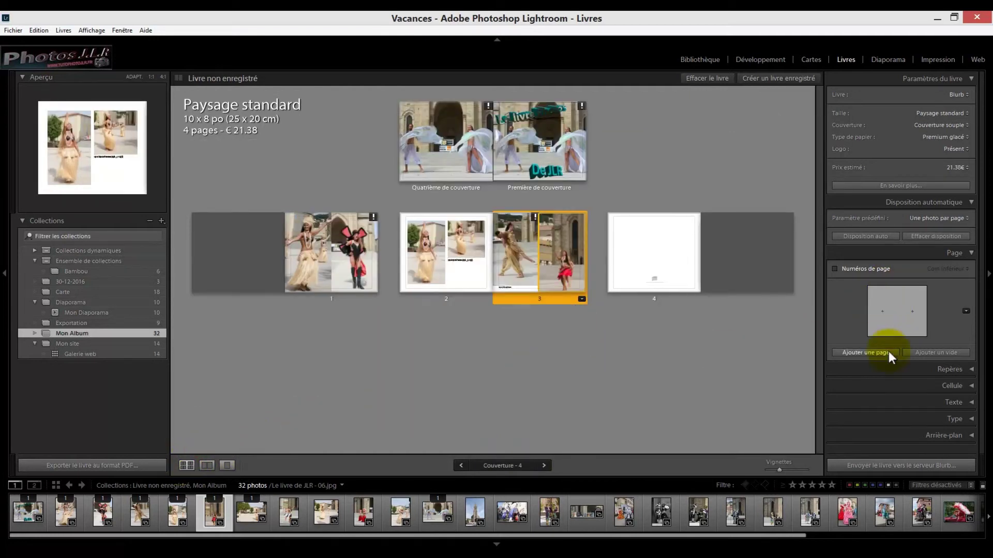
click(868, 352)
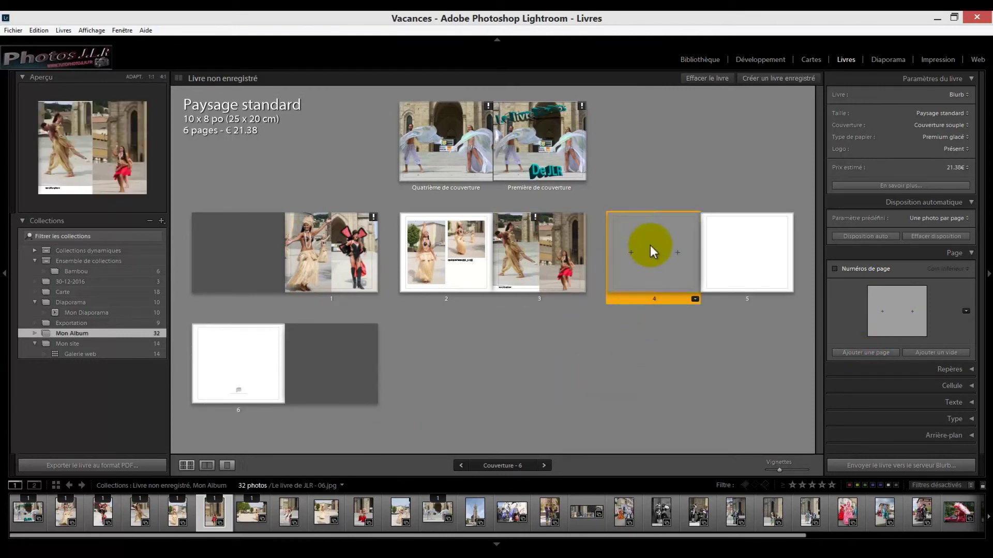
click(229, 465)
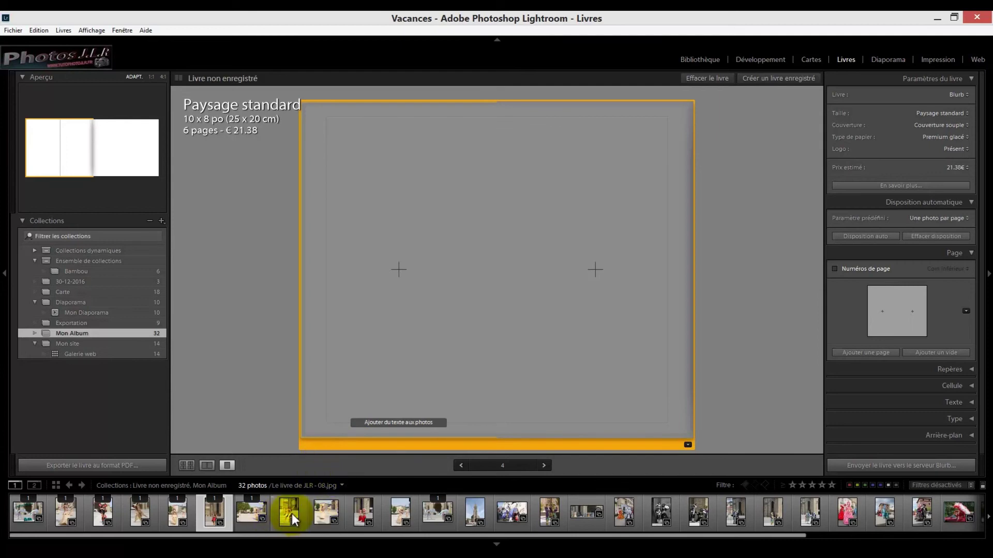
Place Le livre de JLR - 08.jpg in page 4's left frame, zoom it to 15 % and position both dancers inside the frame
drag(291, 513, 421, 253)
drag(374, 95, 377, 99)
mouse_move(425, 163)
mouse_down()
mouse_move(426, 177)
mouse_move(431, 154)
mouse_up()
drag(395, 95, 308, 247)
drag(511, 193, 417, 406)
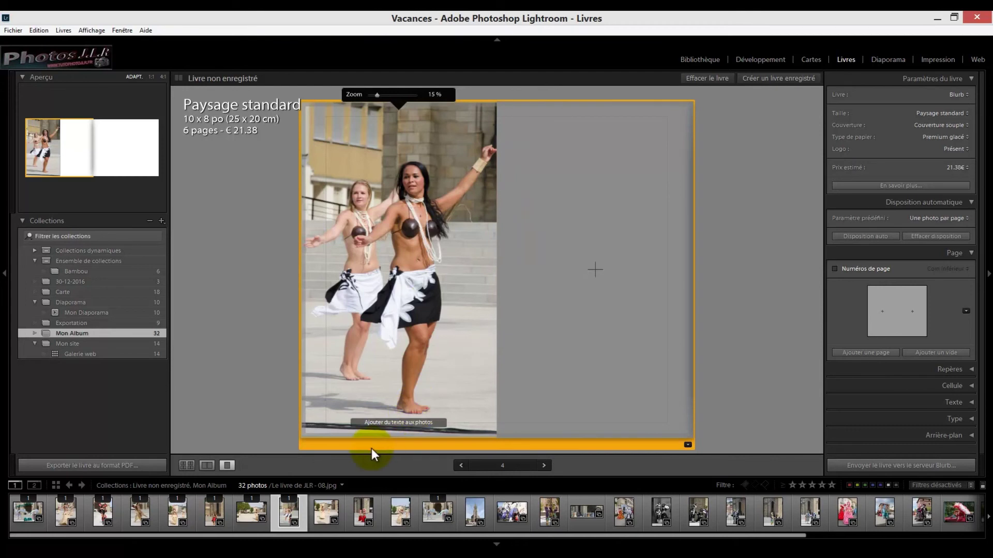
Place Le livre de JLR - 10.jpg in page 4's right frame, zoom it to 16 % and shift it up and right to frame both dancers
drag(403, 463, 578, 271)
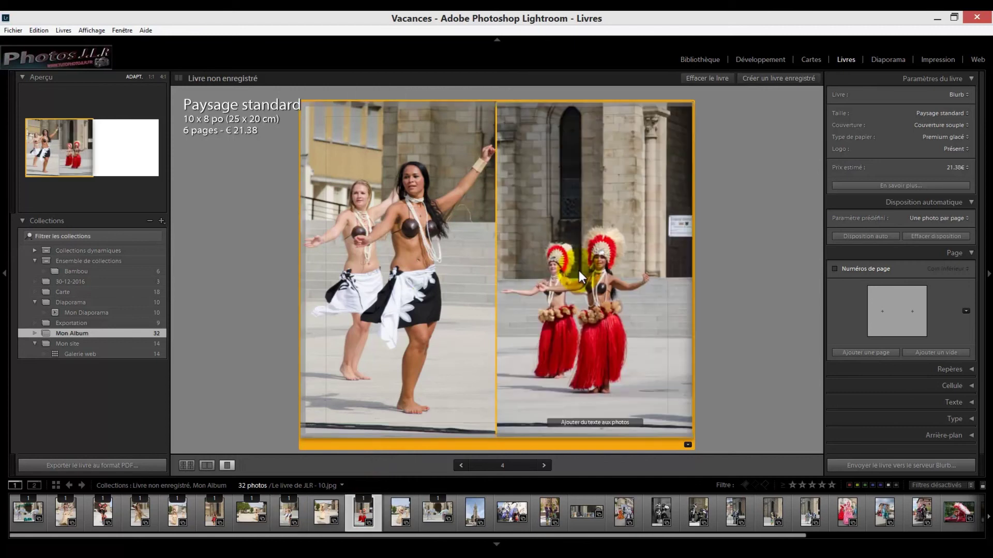
click(623, 282)
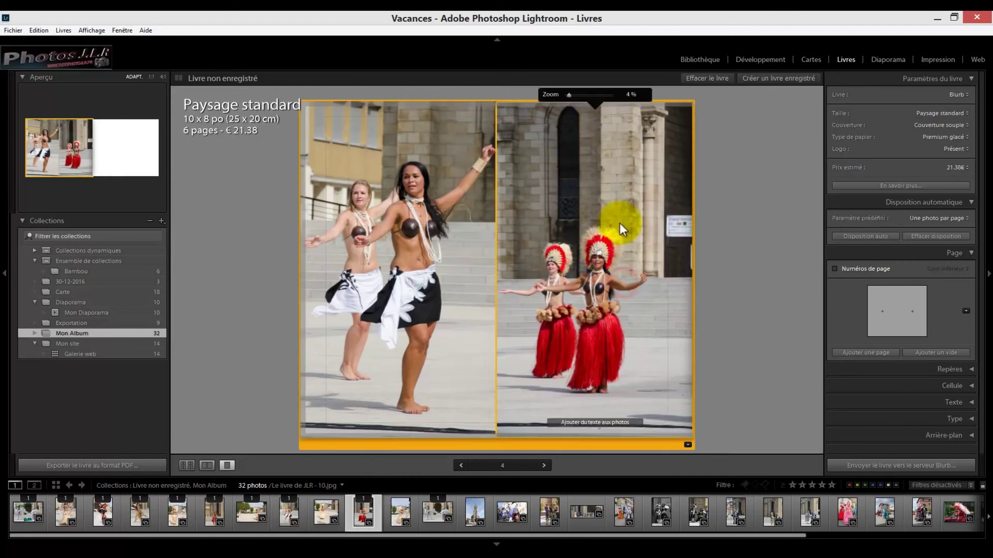
drag(571, 94, 575, 93)
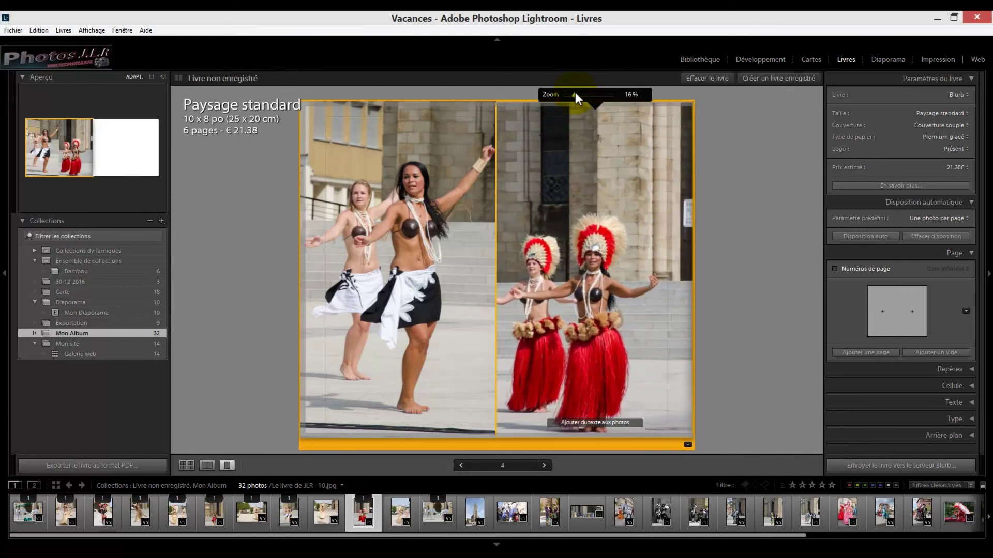
drag(590, 159, 634, 139)
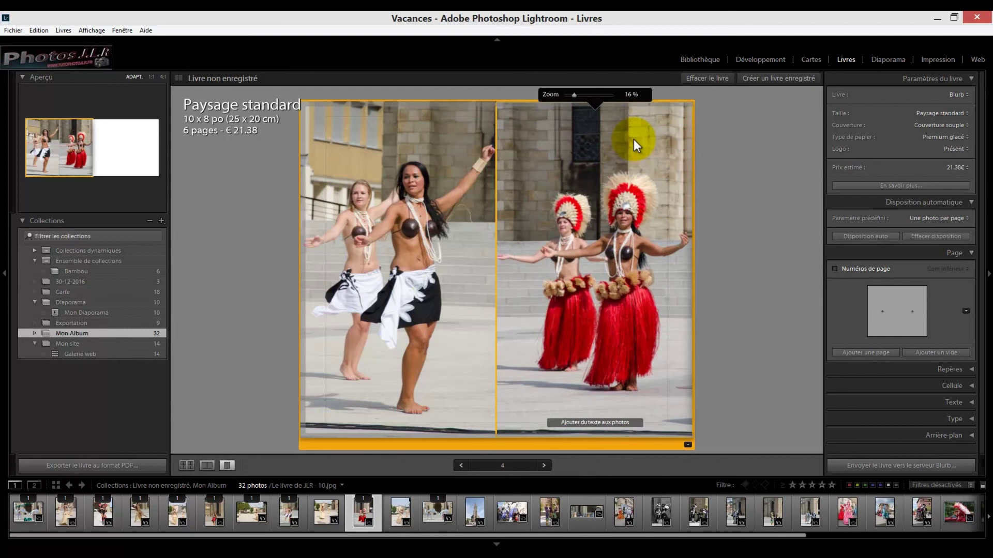